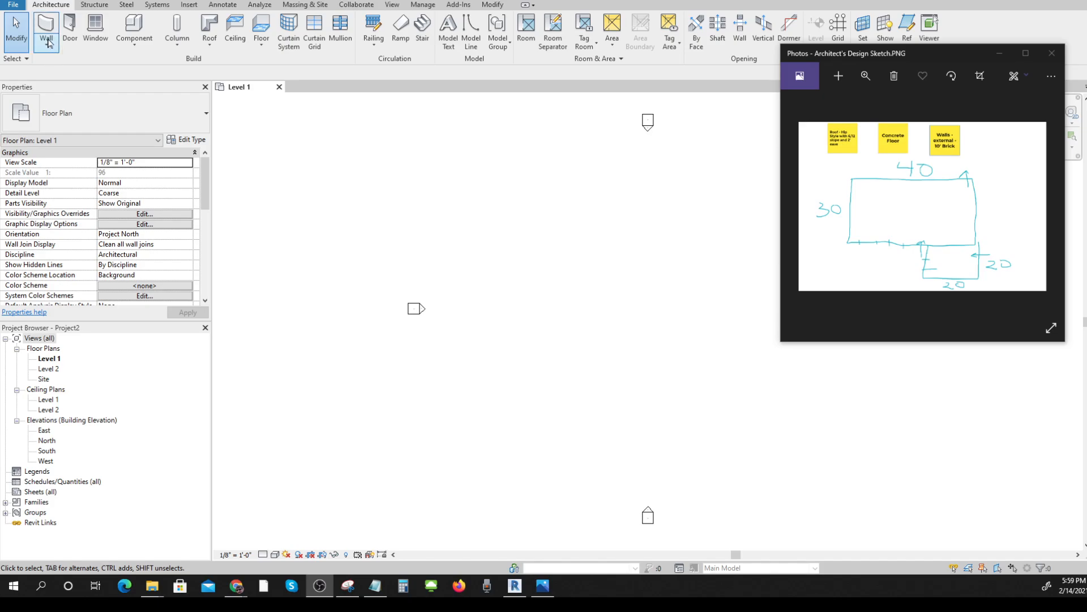
pyautogui.press('ctrl')
pyautogui.press('ctrl')
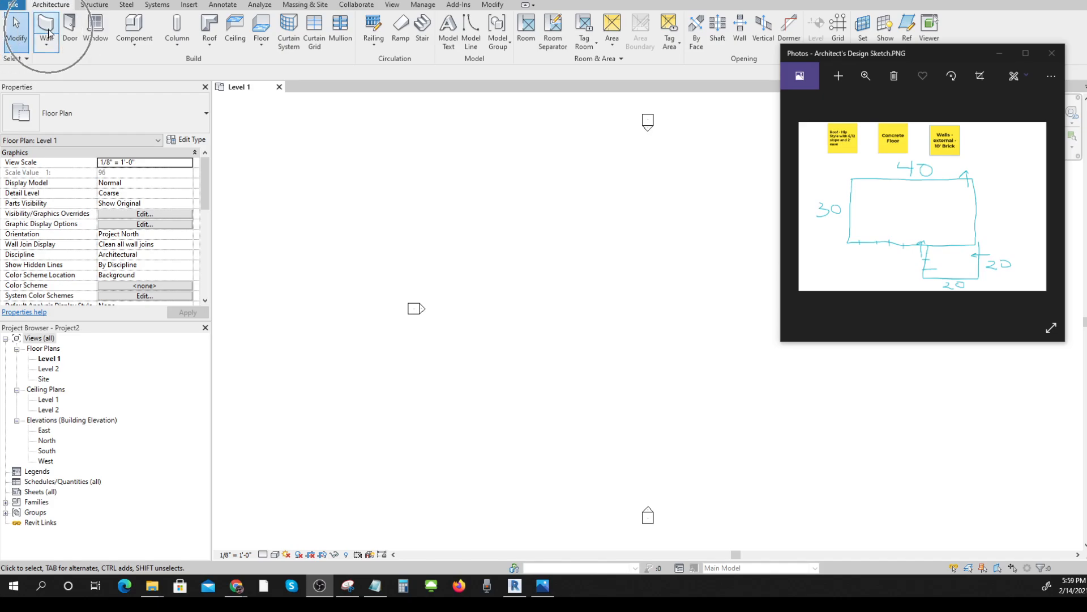
pyautogui.press('ctrl')
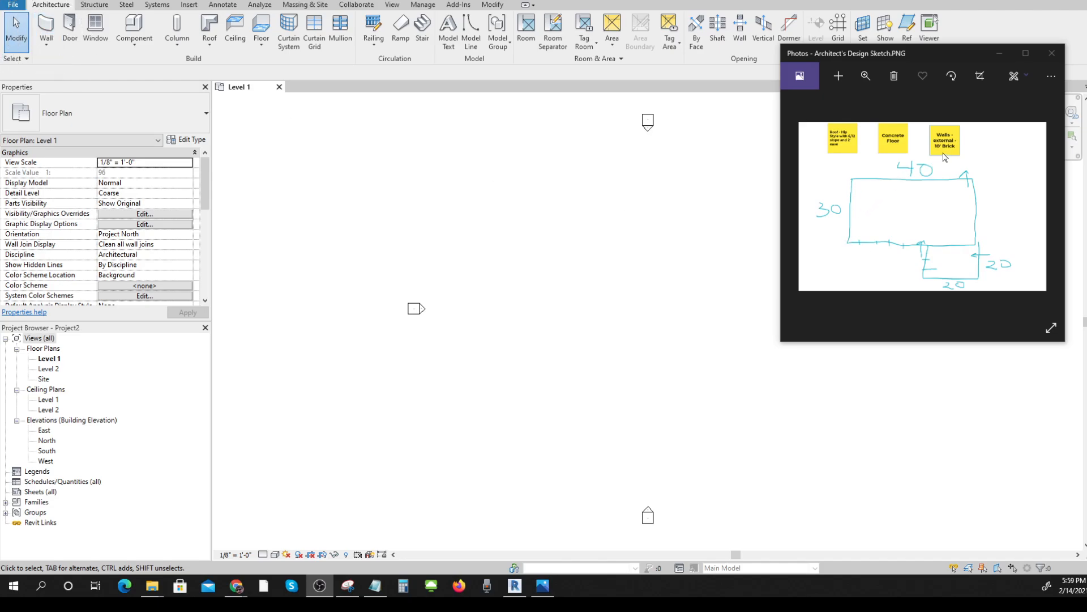
pyautogui.press('ctrl')
pyautogui.press('ctrl')
pyautogui.press('ctrl')
# - Start an architectural wall using the Basic Wall type Generic - 4" Brick
pyautogui.click(639, 279)
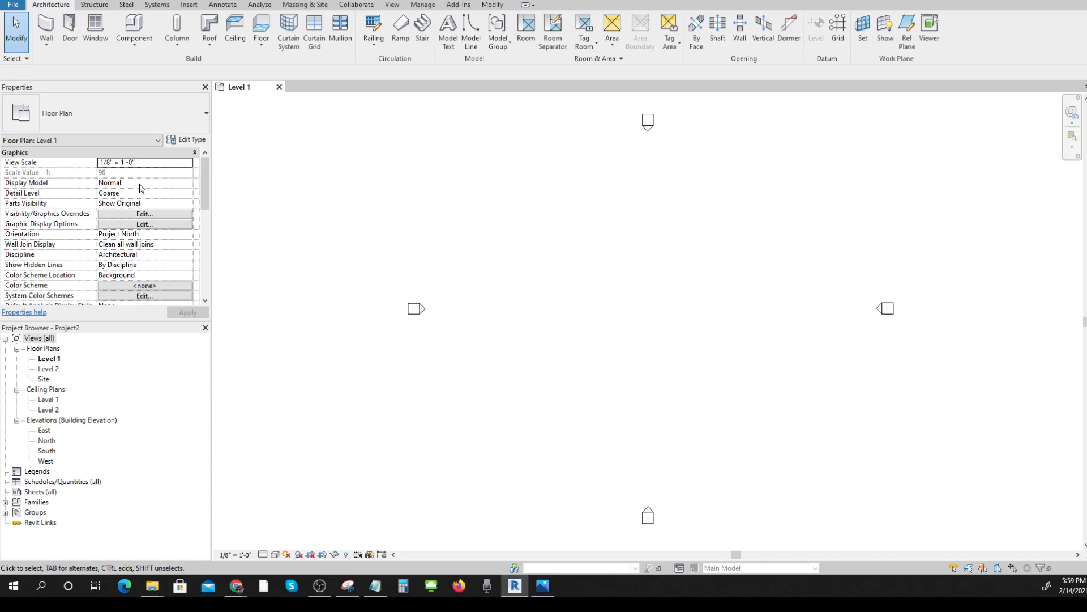
pyautogui.click(51, 44)
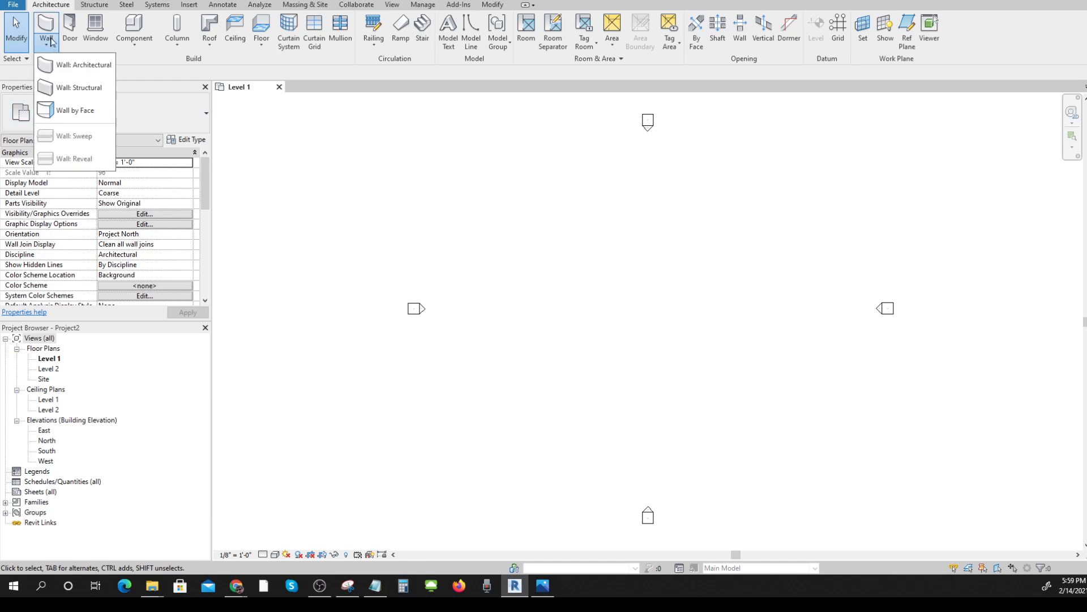
pyautogui.click(89, 67)
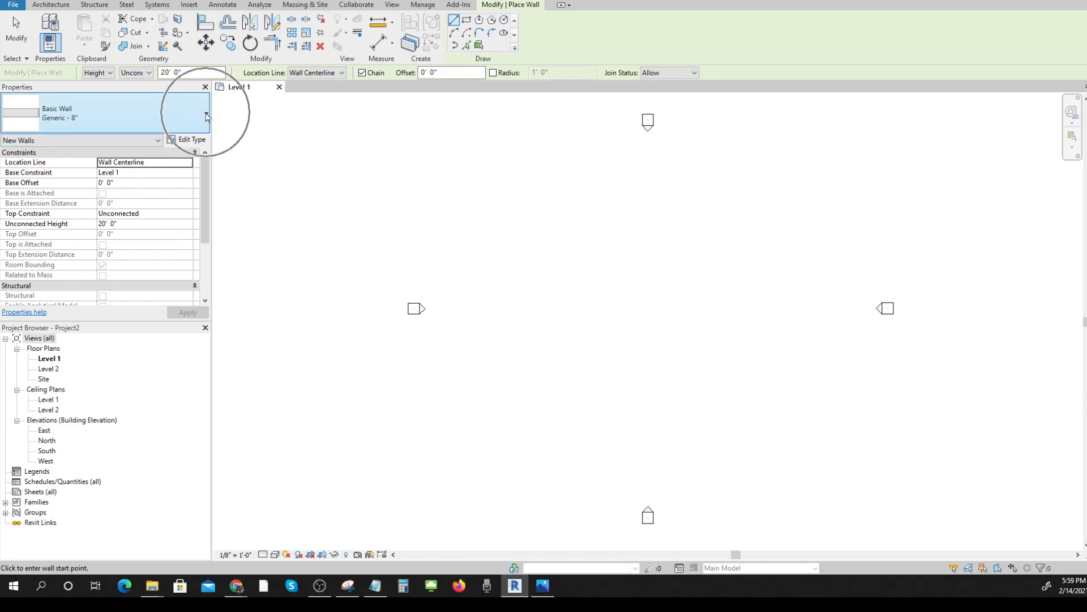
pyautogui.click(206, 116)
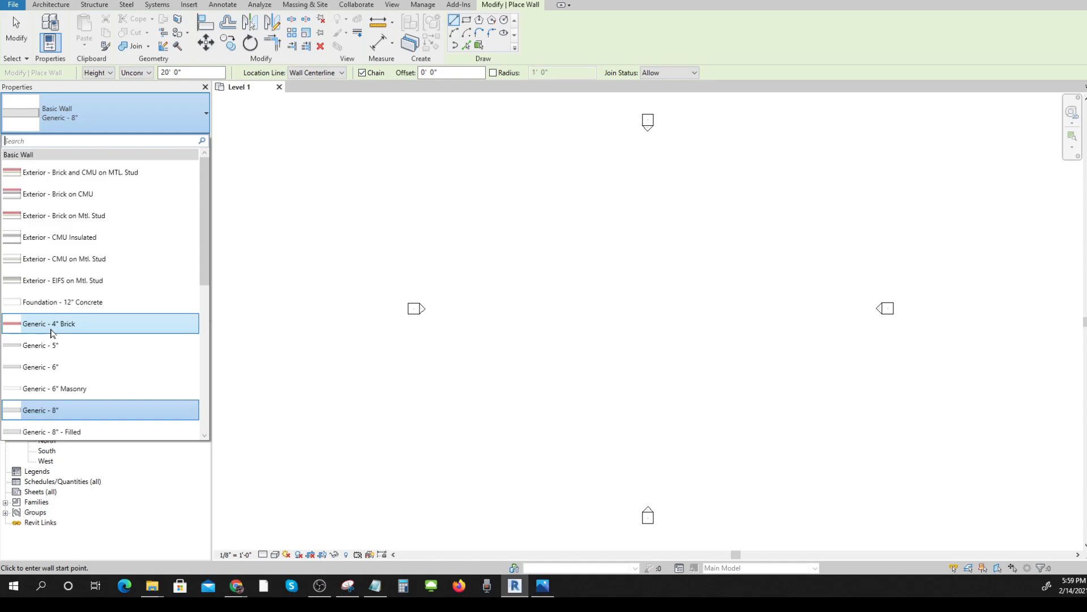
pyautogui.moveTo(51, 330)
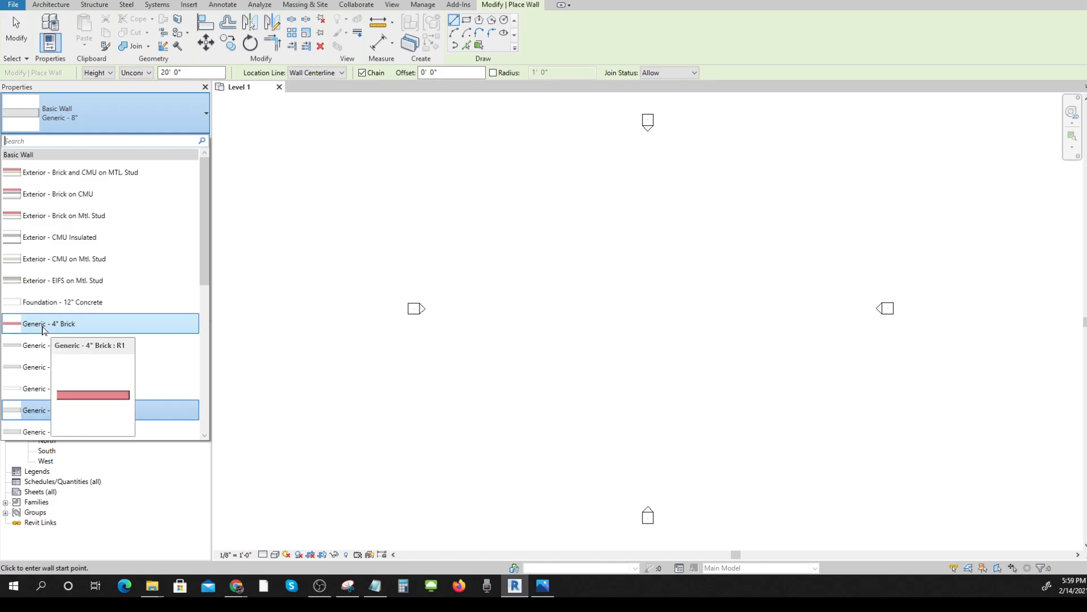
pyautogui.click(41, 328)
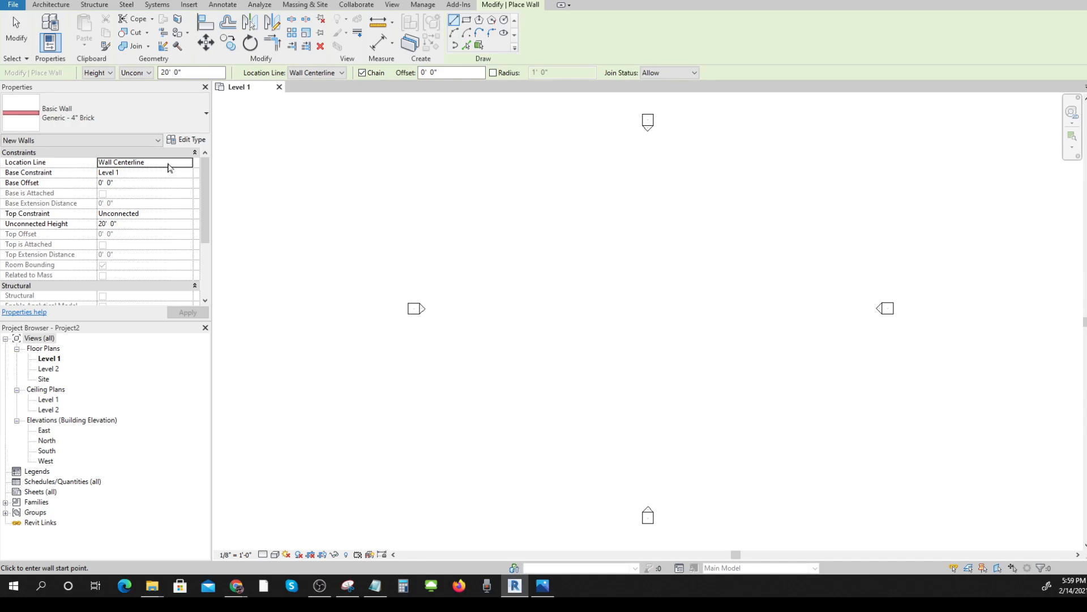
# - Set the new walls' location line to Finish Face: Exterior and their top constraint to Up to level: Level 2
pyautogui.click(163, 165)
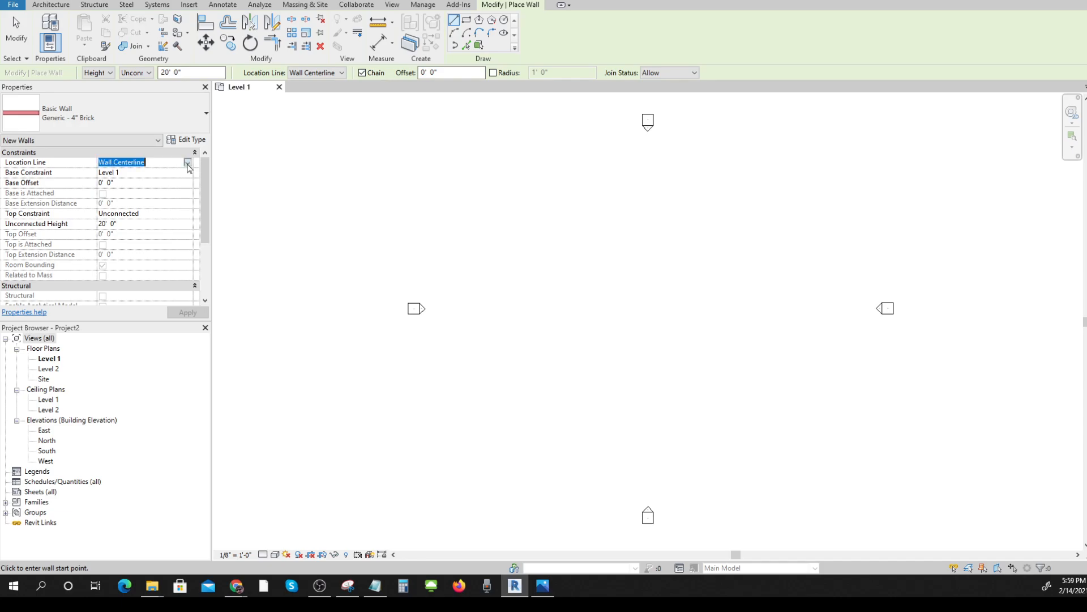
pyautogui.click(187, 163)
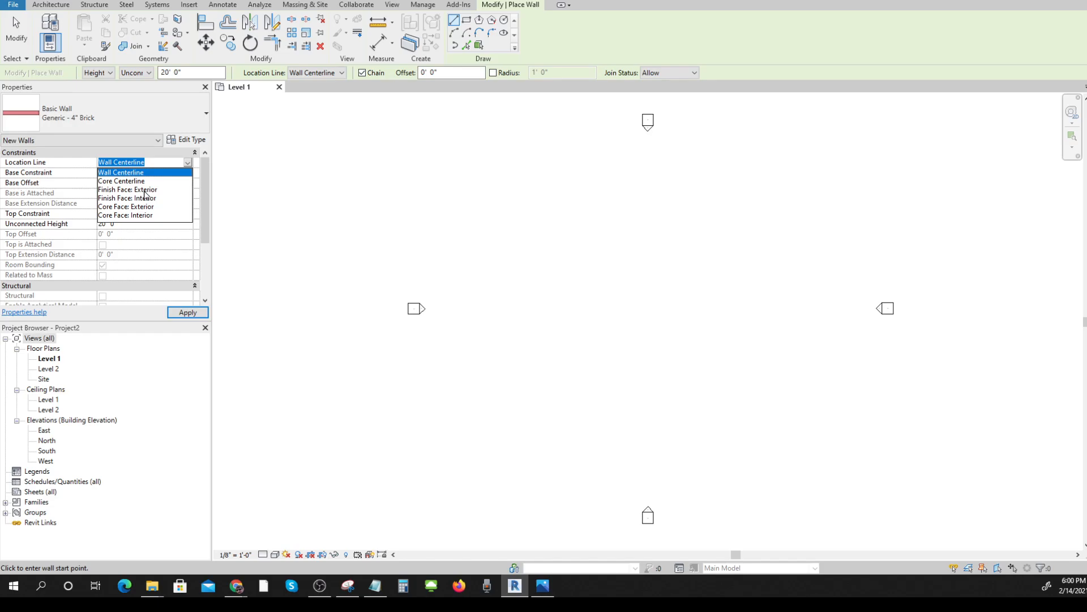
pyautogui.click(145, 191)
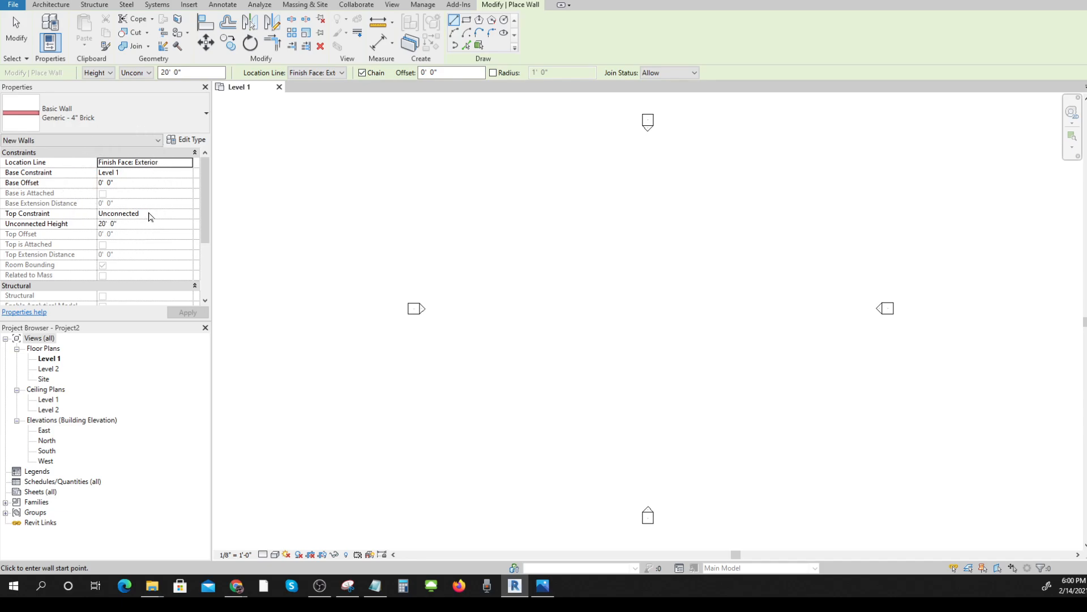
pyautogui.click(186, 215)
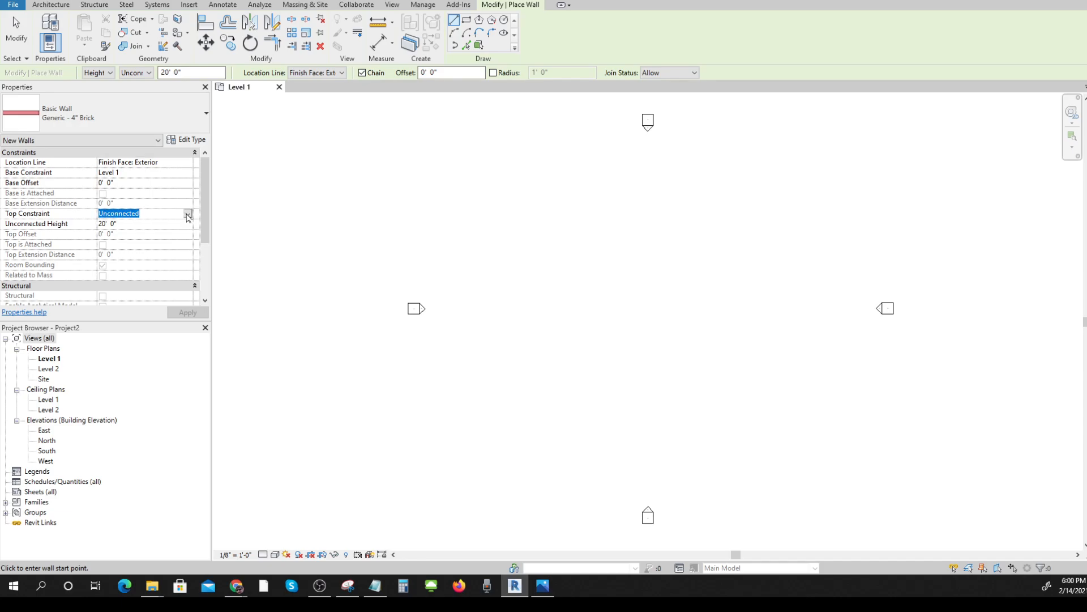
pyautogui.click(187, 215)
pyautogui.click(159, 240)
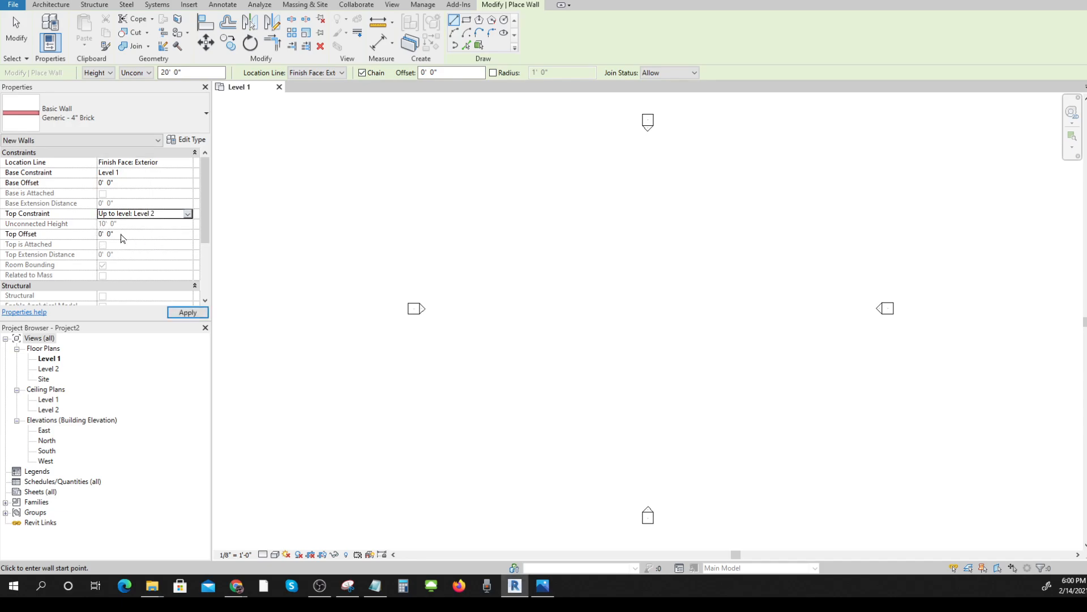
pyautogui.press('ctrl')
pyautogui.press('ctrl')
pyautogui.press('ctrl')
pyautogui.press('ctrl')
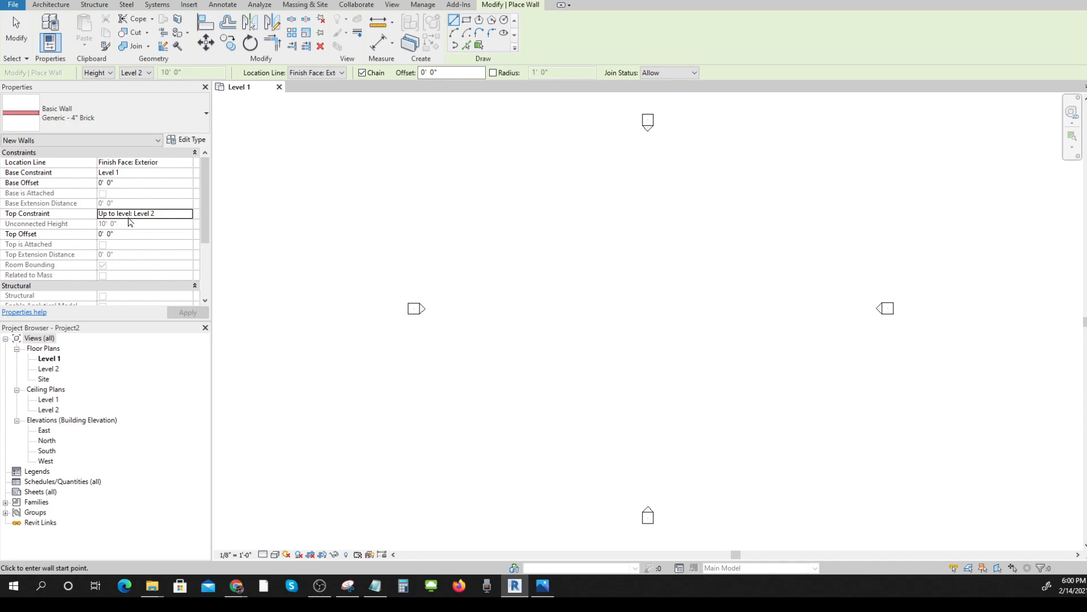
pyautogui.moveTo(206, 238); pyautogui.dragTo(213, 187)
# - Draw a closed rectangle of walls between the elevation markers, with a 30' west side and a 40' north side
pyautogui.click(521, 378)
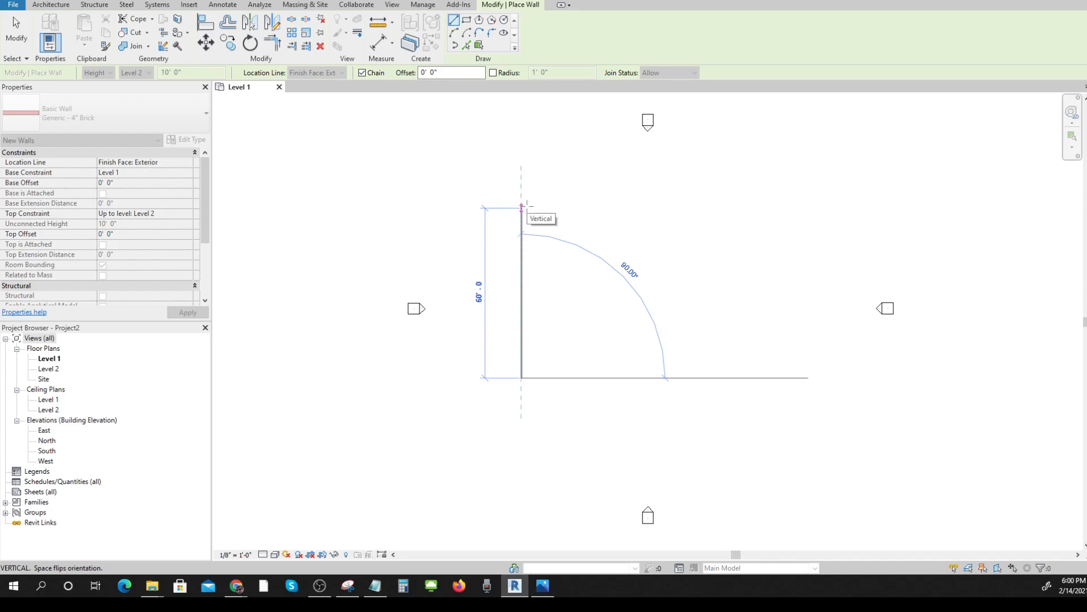
pyautogui.write('30')
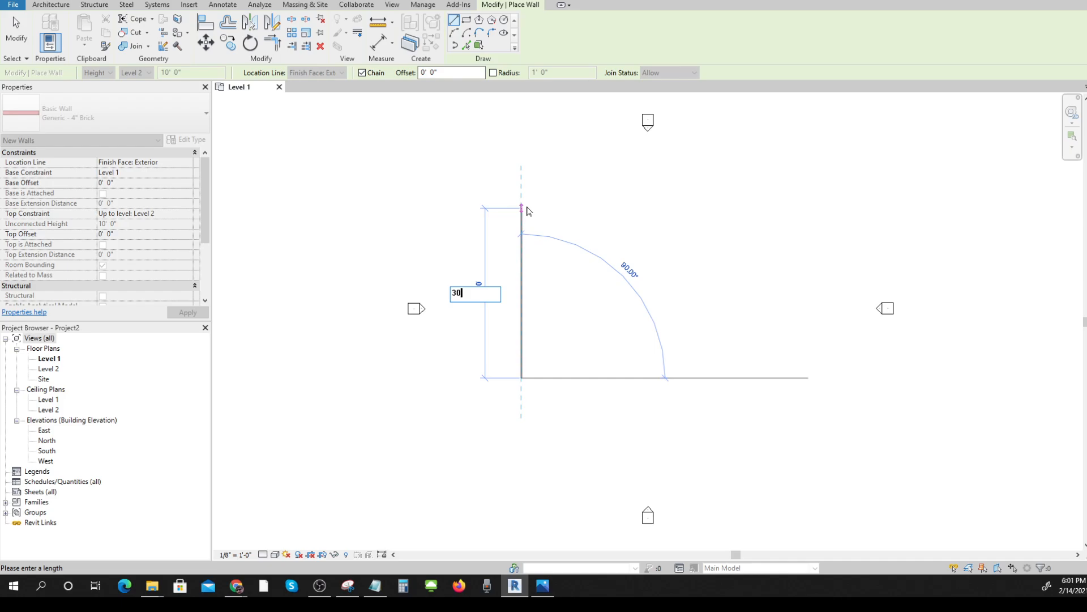
pyautogui.press('Return')
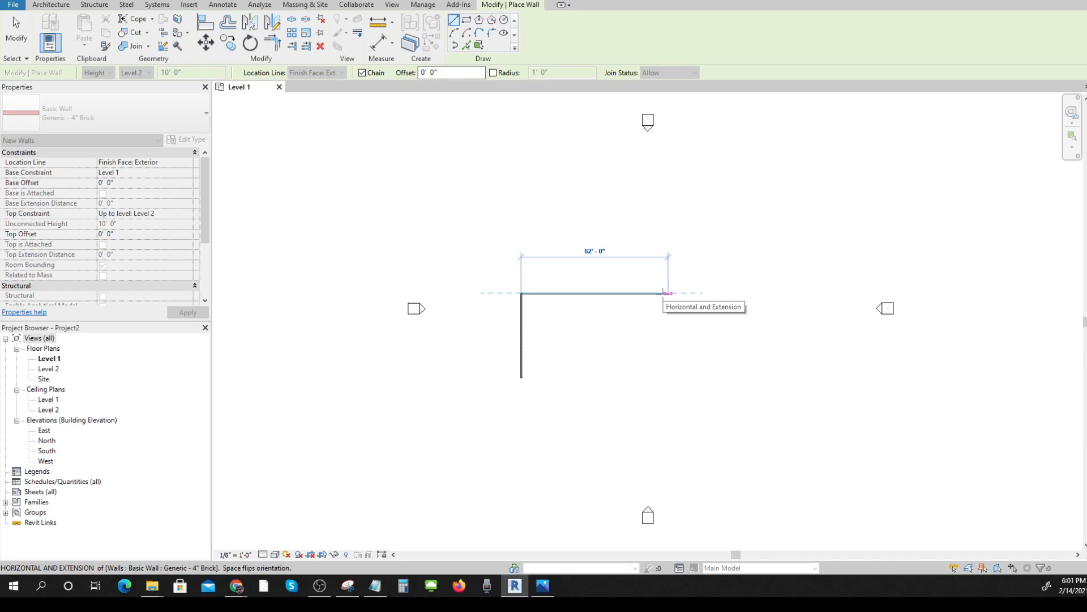
pyautogui.write('40')
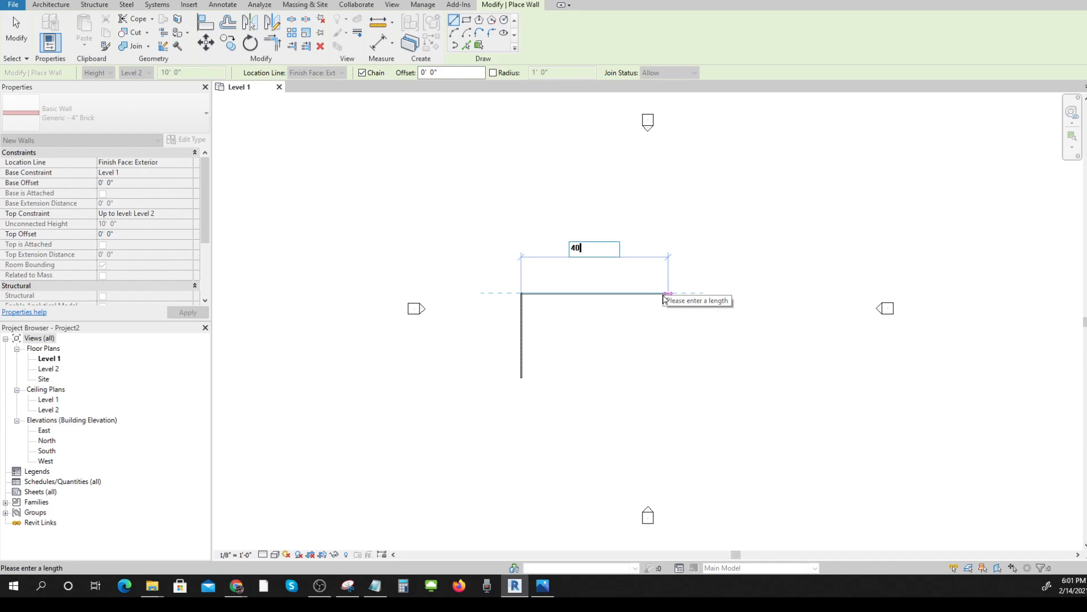
pyautogui.press('Return')
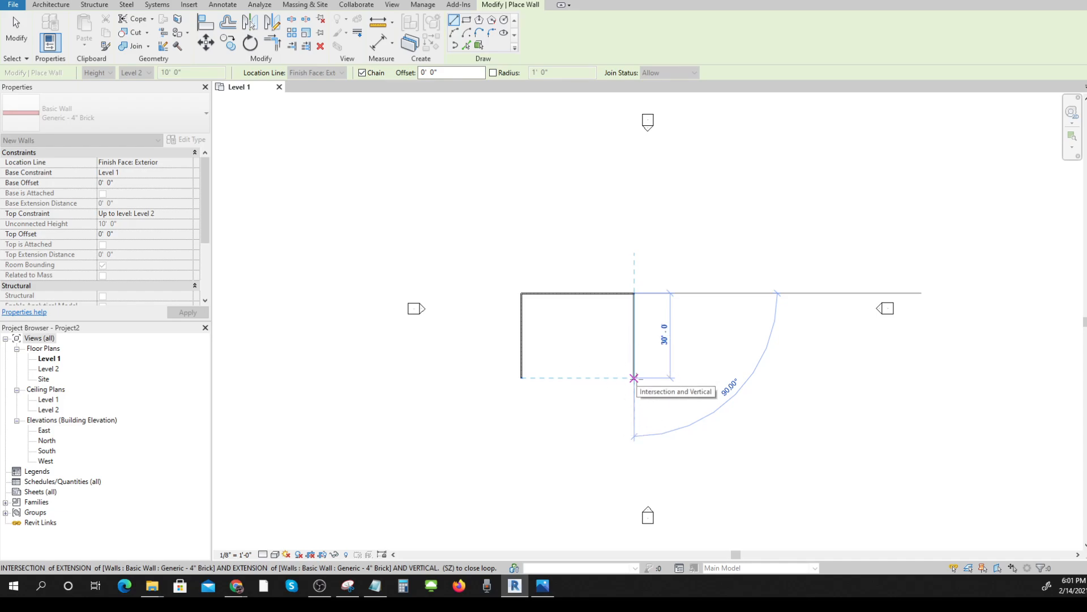
pyautogui.click(634, 377)
pyautogui.click(521, 377)
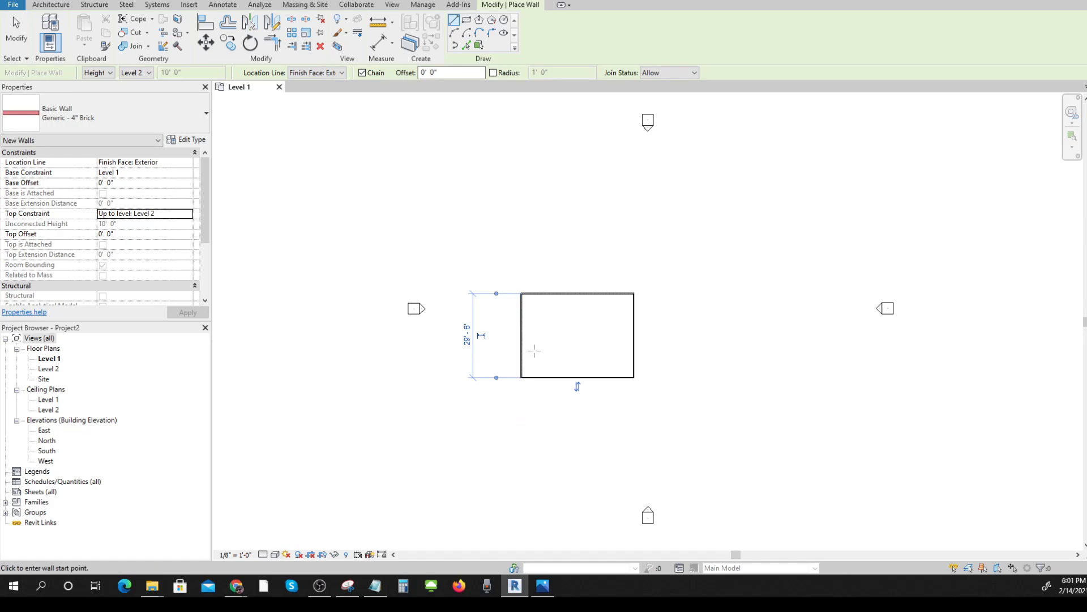
# - Draw a 20' wall running south from the rectangle's southeast corner
pyautogui.scroll(5, 534, 350)
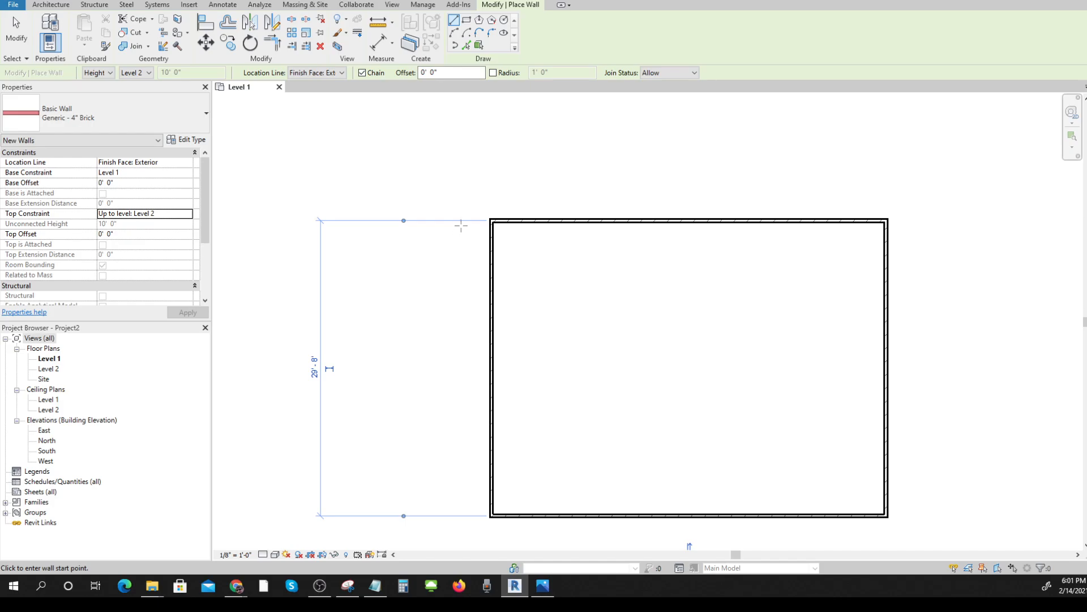
pyautogui.scroll(3, 461, 226)
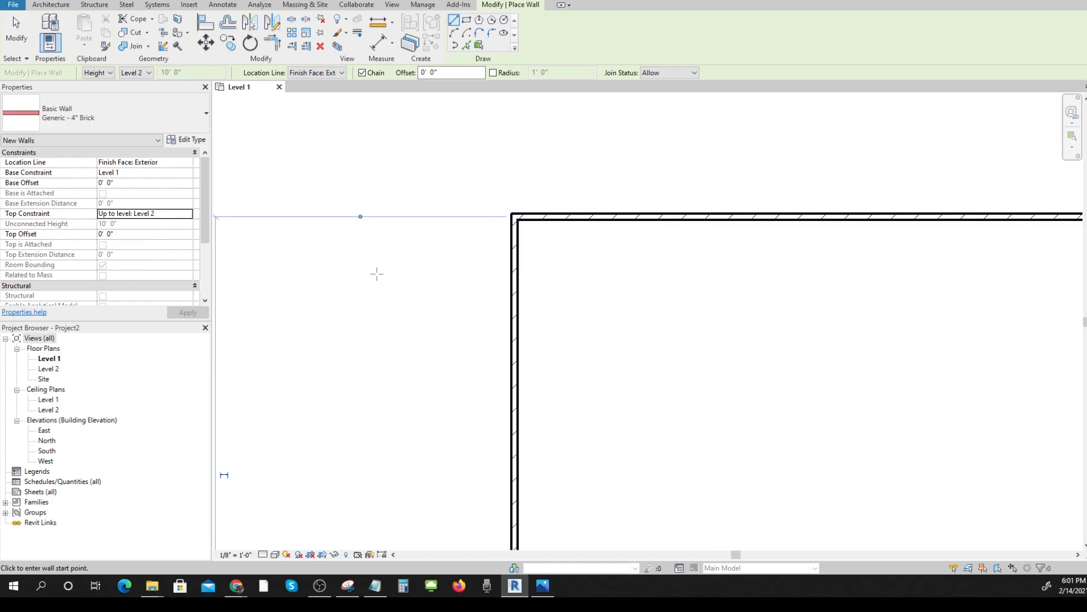
pyautogui.scroll(-2, 377, 275)
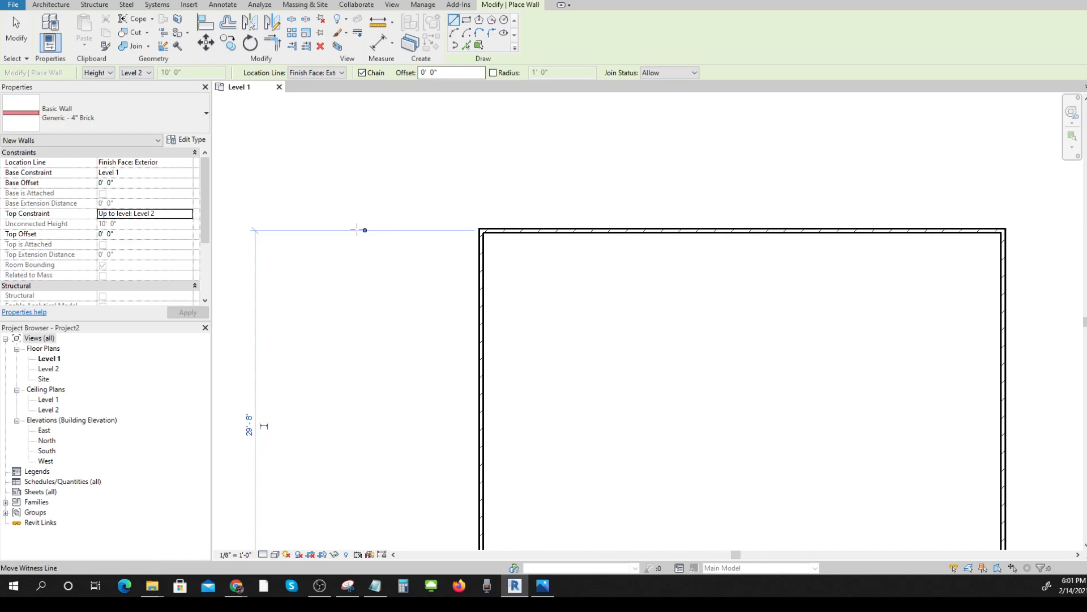
pyautogui.scroll(-2, 643, 333)
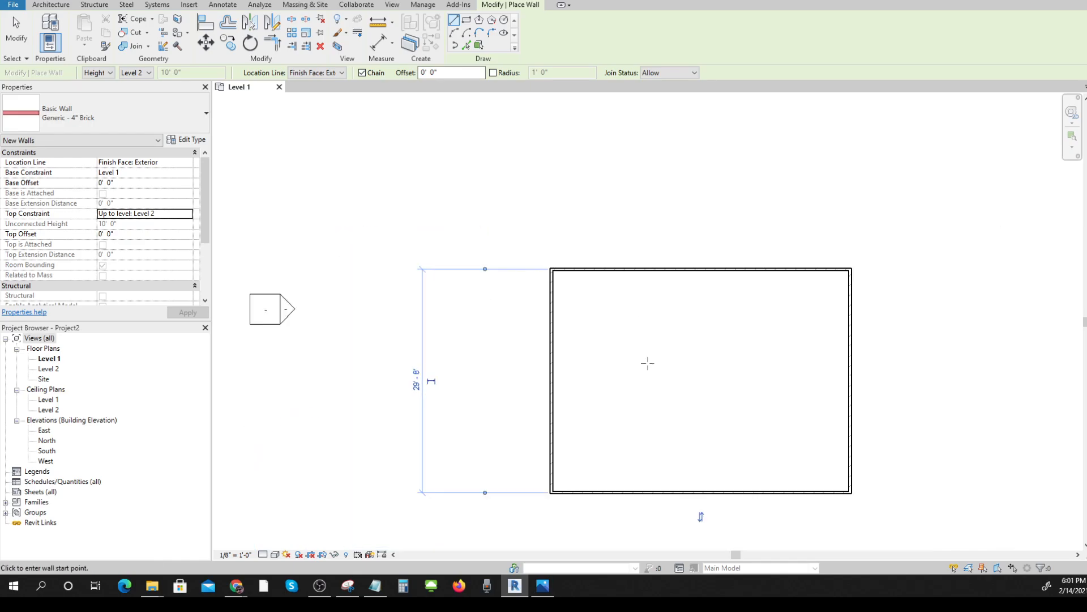
pyautogui.moveTo(644, 362); pyautogui.dragTo(588, 332, button='middle')
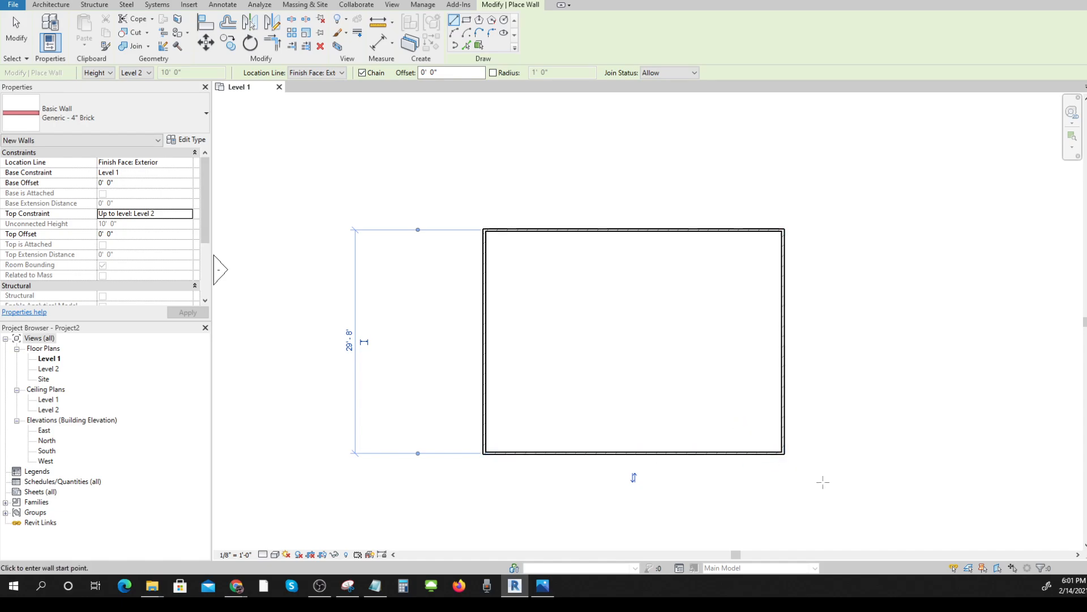
pyautogui.click(783, 454)
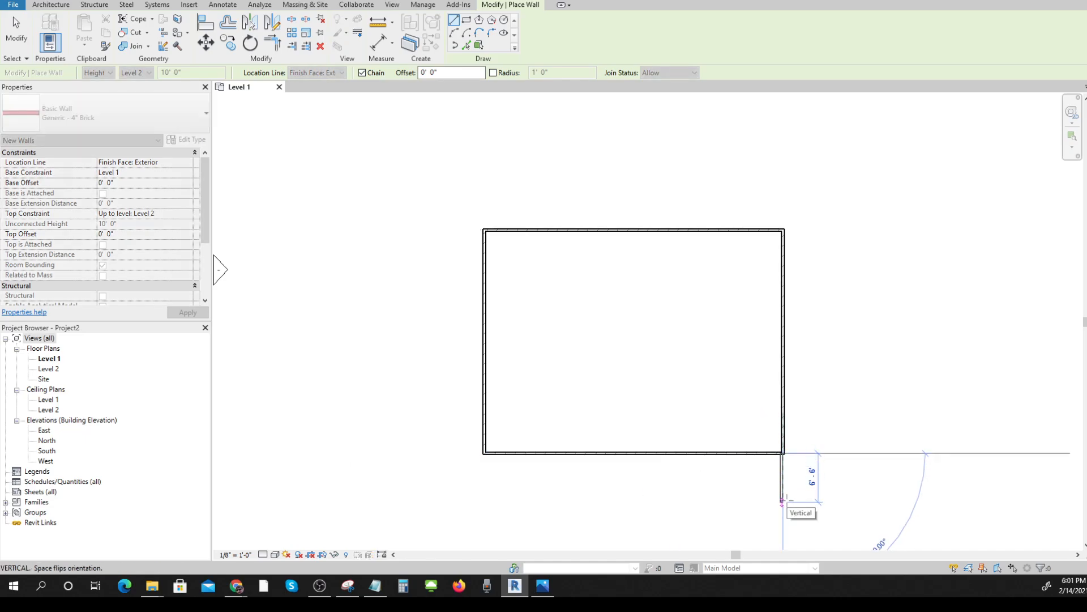
pyautogui.write('20')
pyautogui.press('Return')
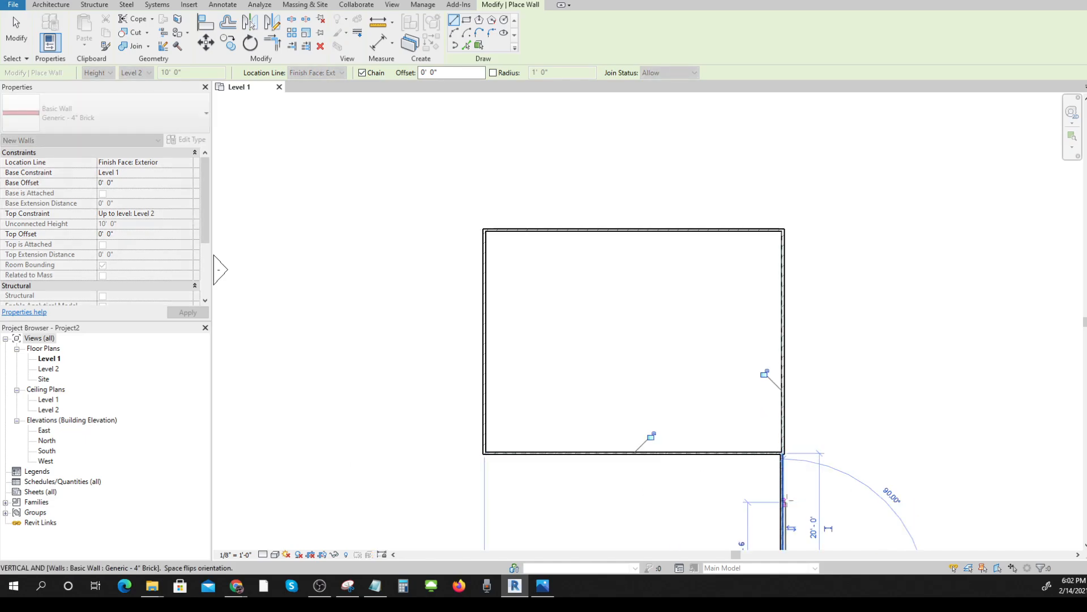
# - Draw a 19' 10" wall west from the new wall's south end and close the extension with a wall north to the main rectangle
pyautogui.scroll(-4, 784, 501)
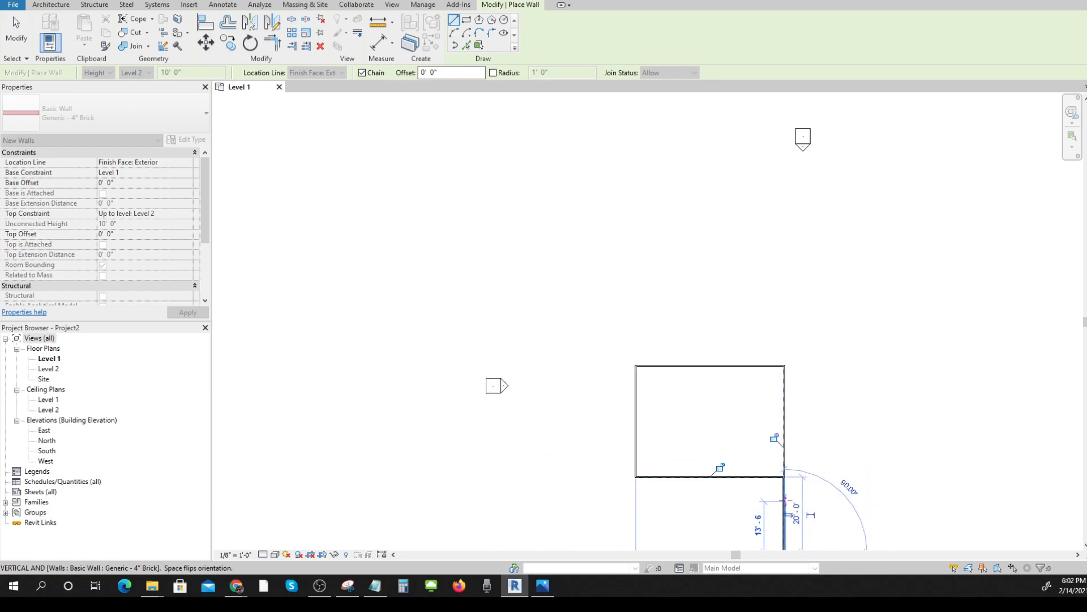
pyautogui.moveTo(795, 510); pyautogui.dragTo(717, 326, button='middle')
pyautogui.click(713, 361)
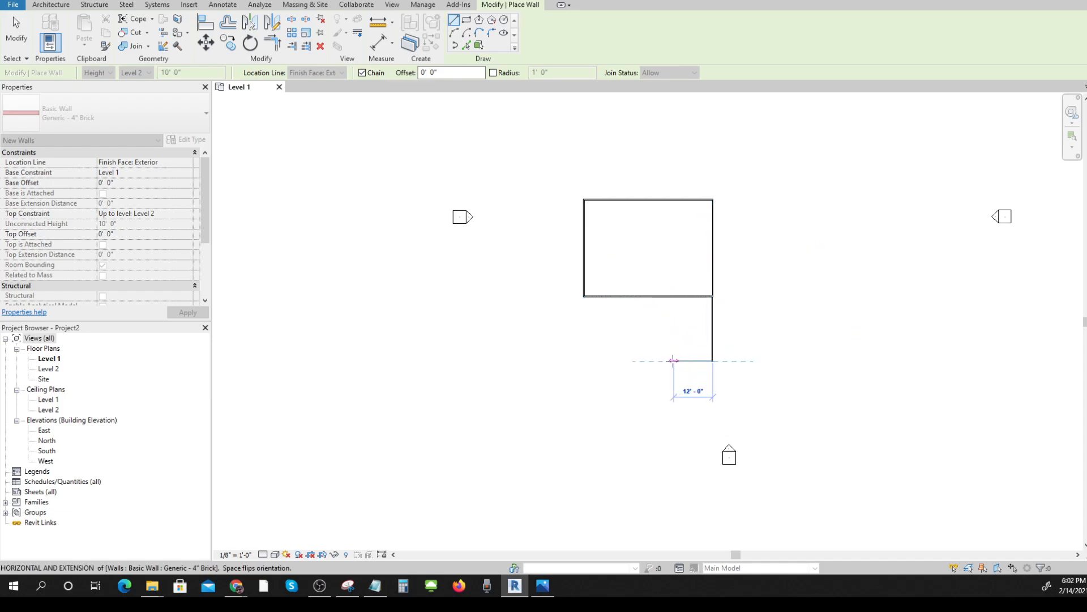
pyautogui.write('19 10')
pyautogui.press('Return')
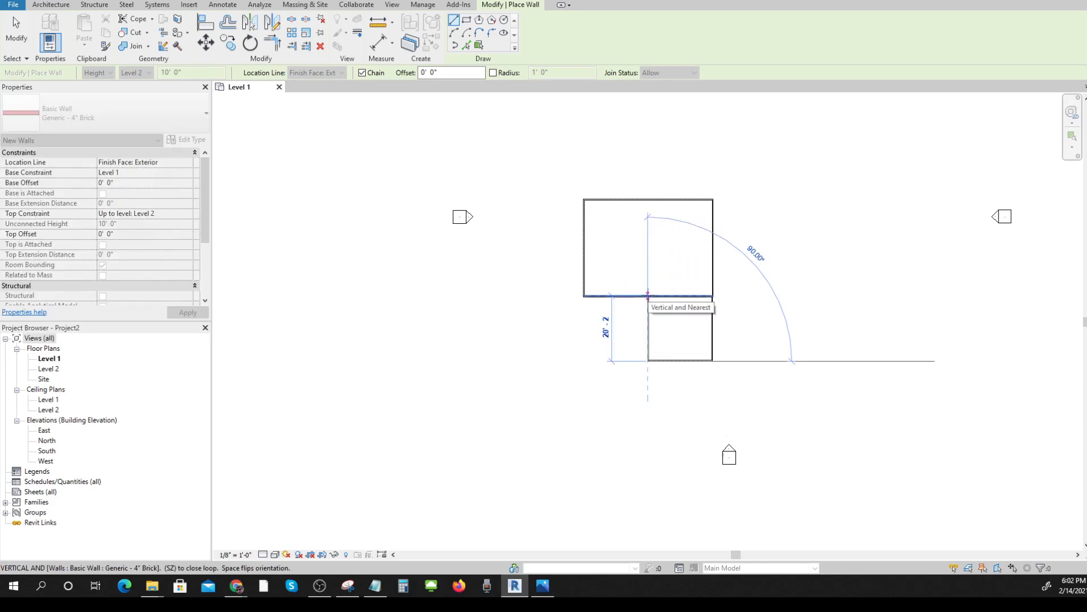
pyautogui.click(648, 295)
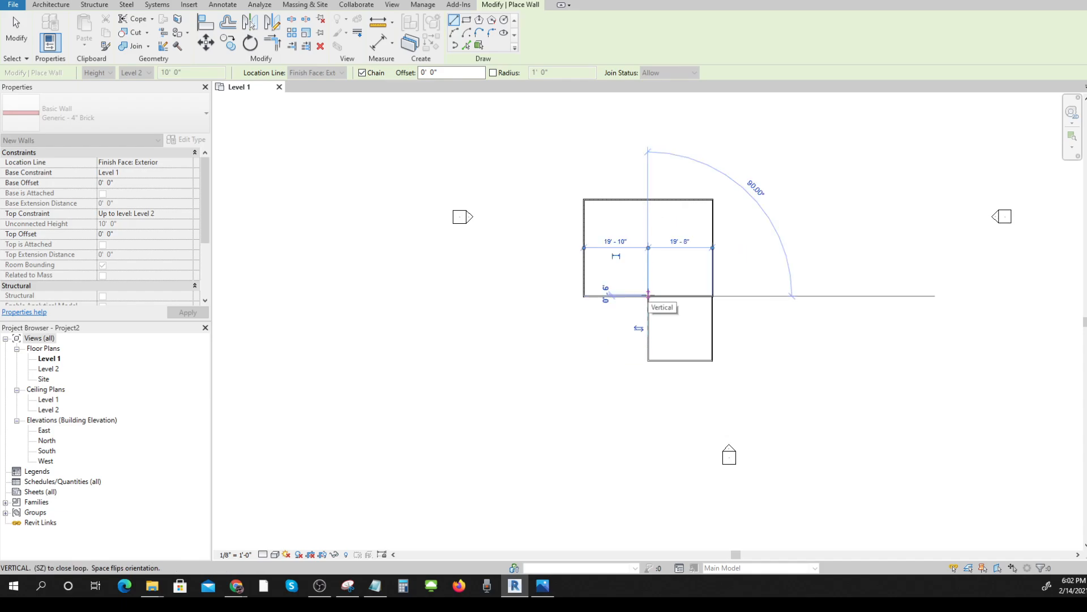
pyautogui.press('Escape')
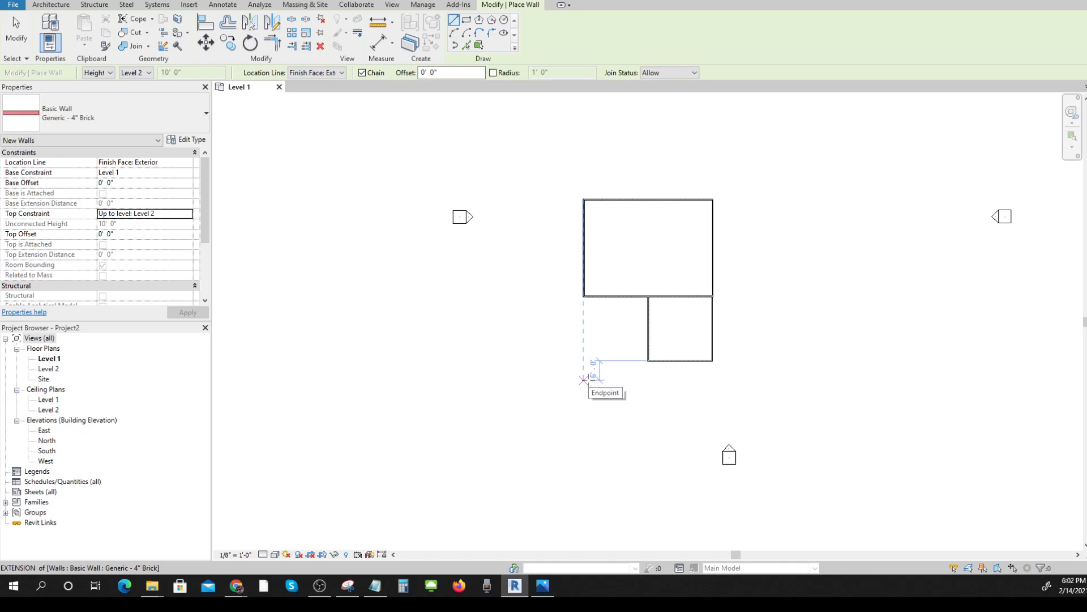
pyautogui.press('Escape')
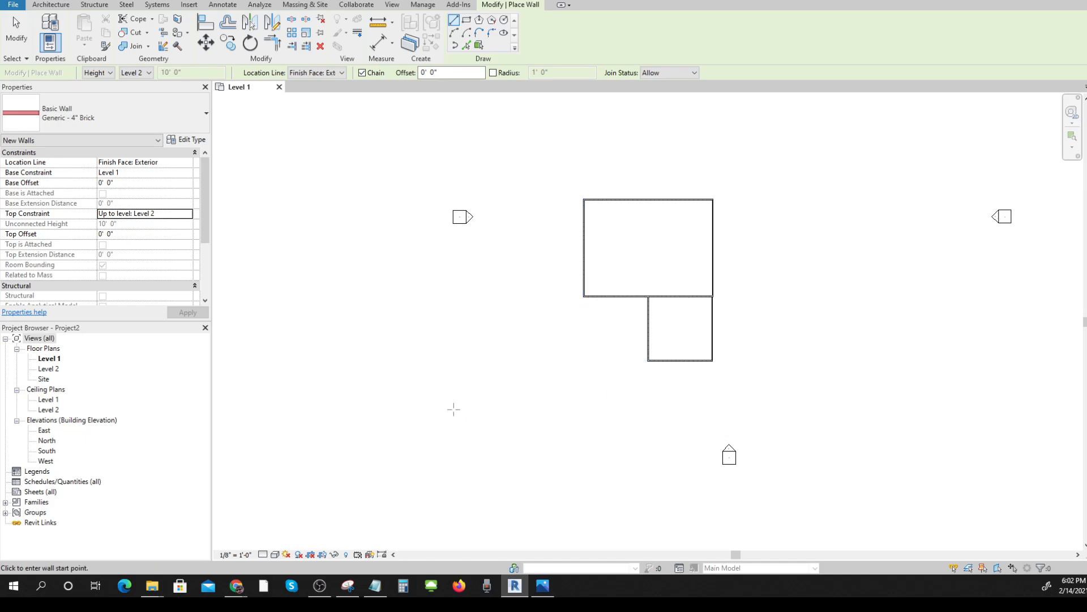
pyautogui.press('ctrl')
pyautogui.press('ctrl')
pyautogui.press('ctrl')
pyautogui.press('ctrl')
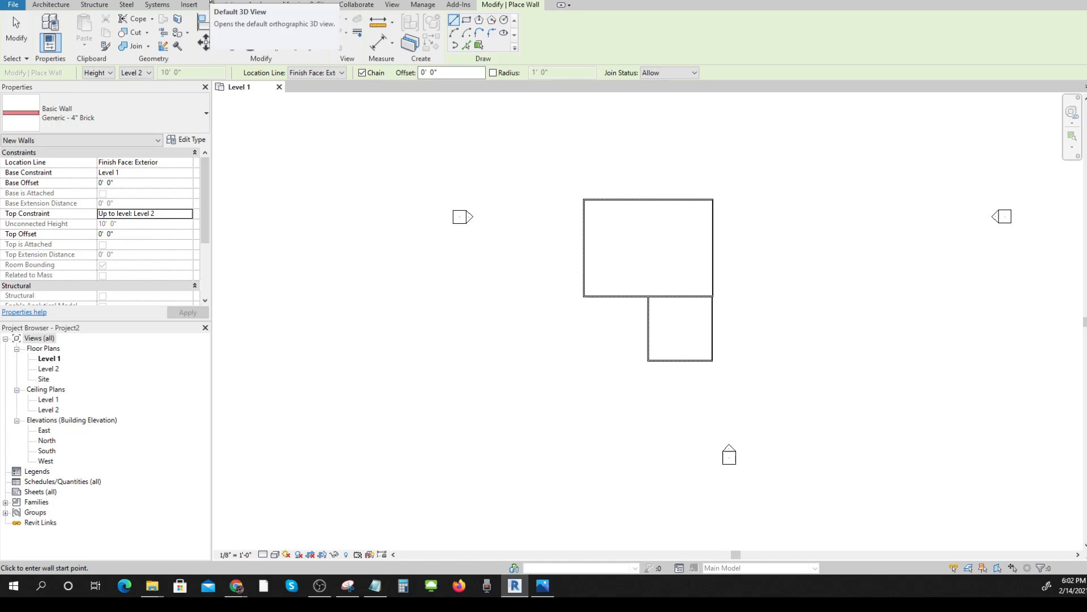
pyautogui.press('ctrl')
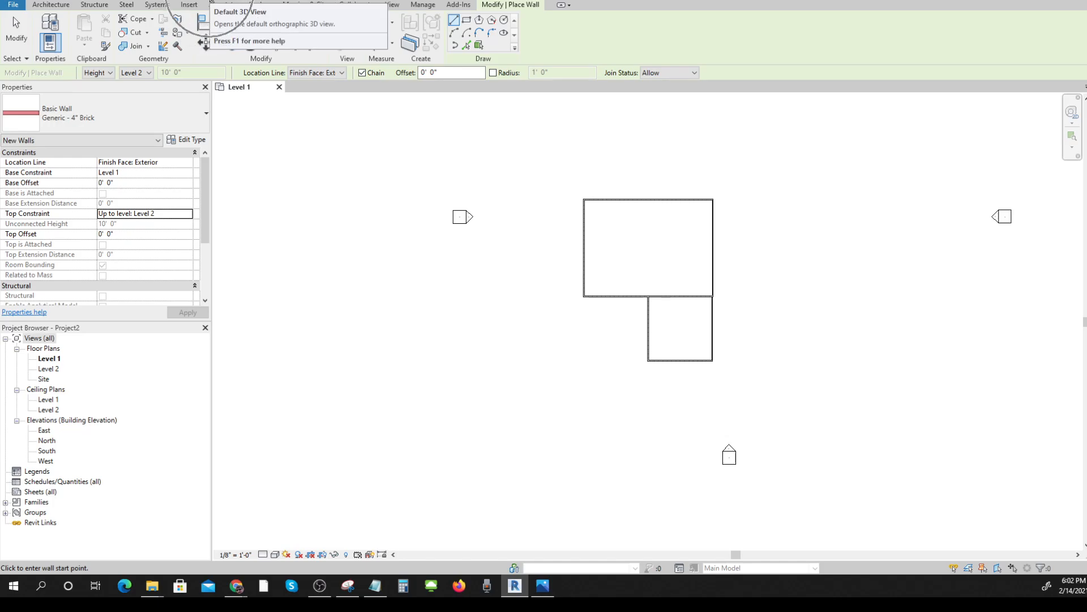
# - Open the default 3D view of the walls and set its visual style to Realistic
pyautogui.click(211, 2)
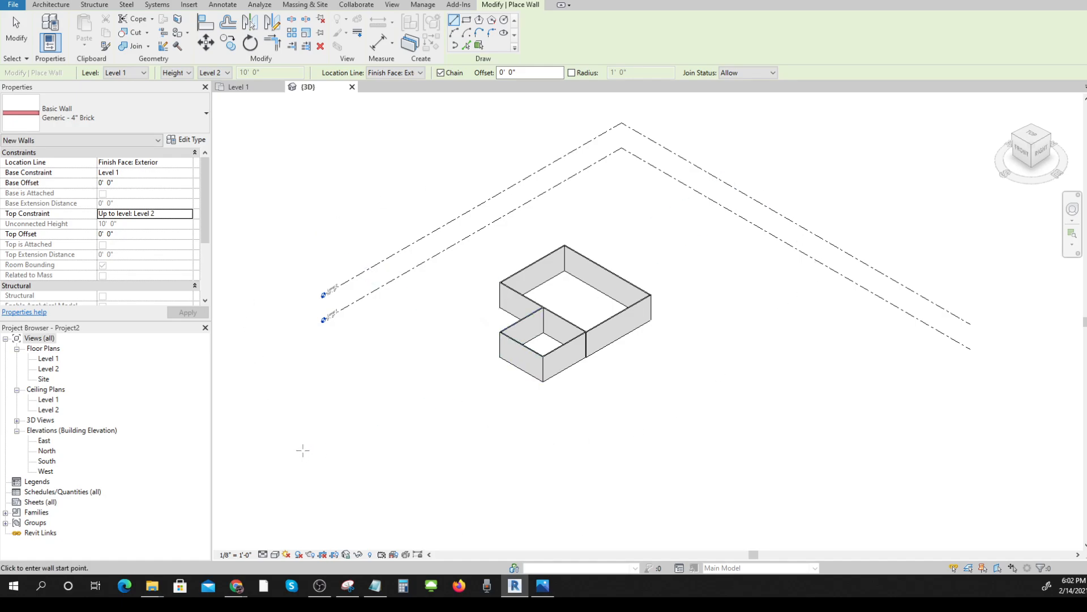
pyautogui.scroll(3, 609, 397)
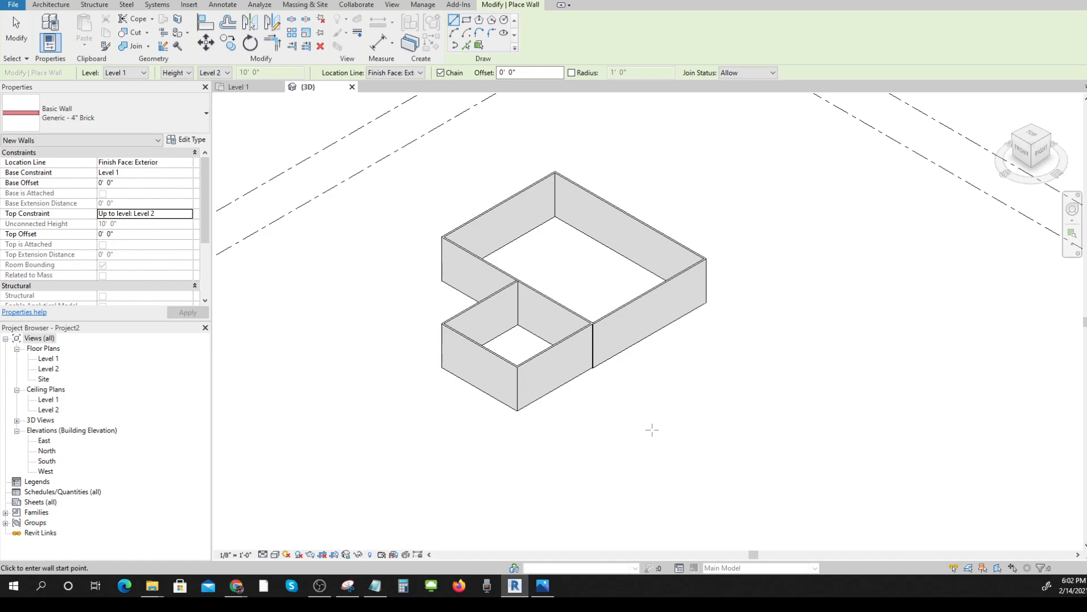
pyautogui.click(275, 555)
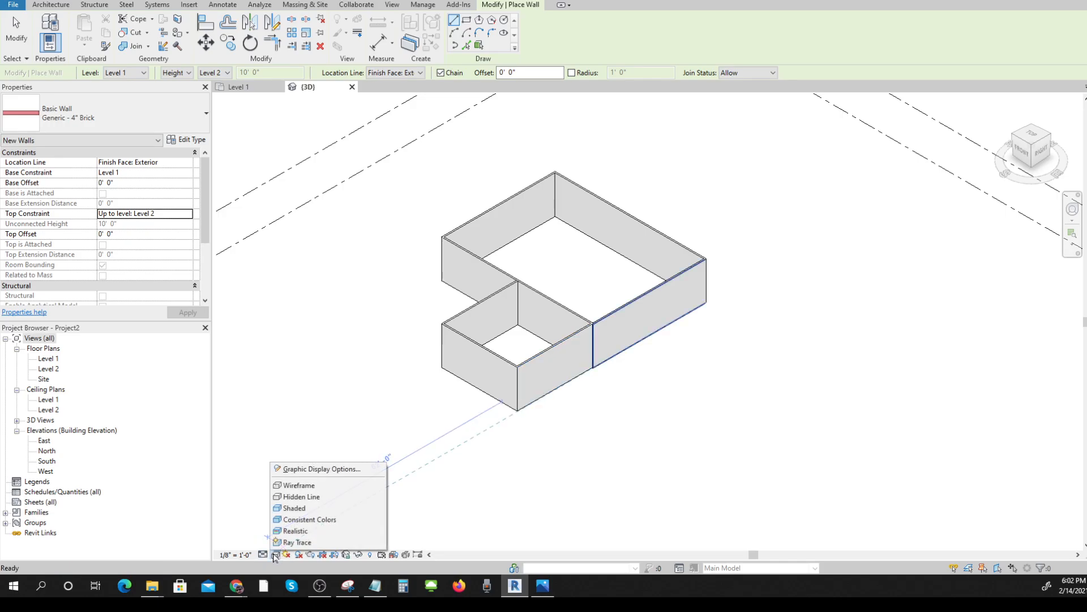
pyautogui.click(303, 531)
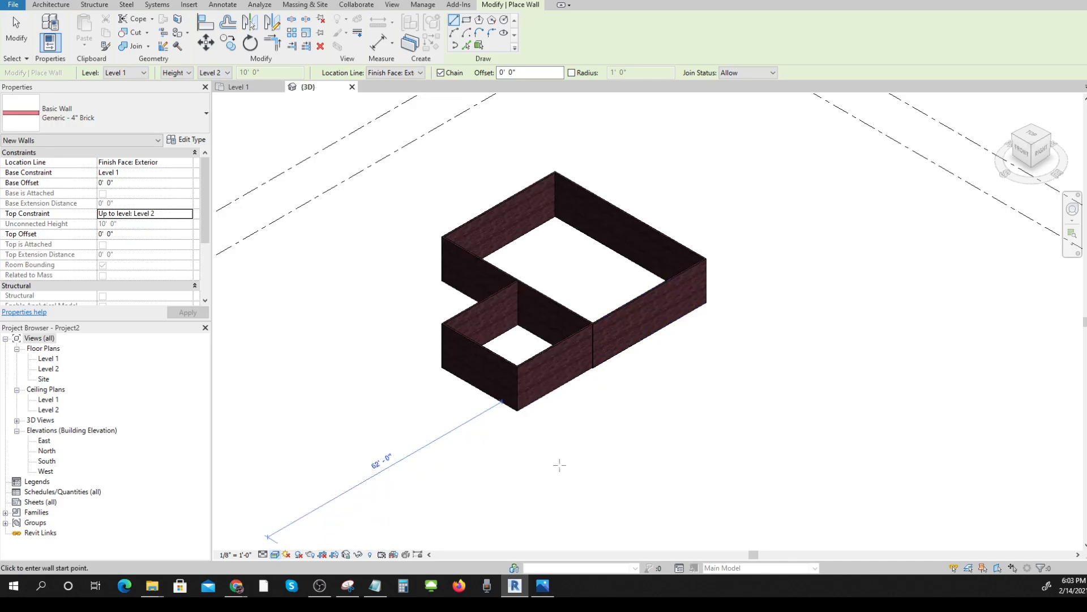
# - Examine the brick walls where the extension meets the main rectangle, and return to the Level 1 floor plan
pyautogui.scroll(5, 607, 388)
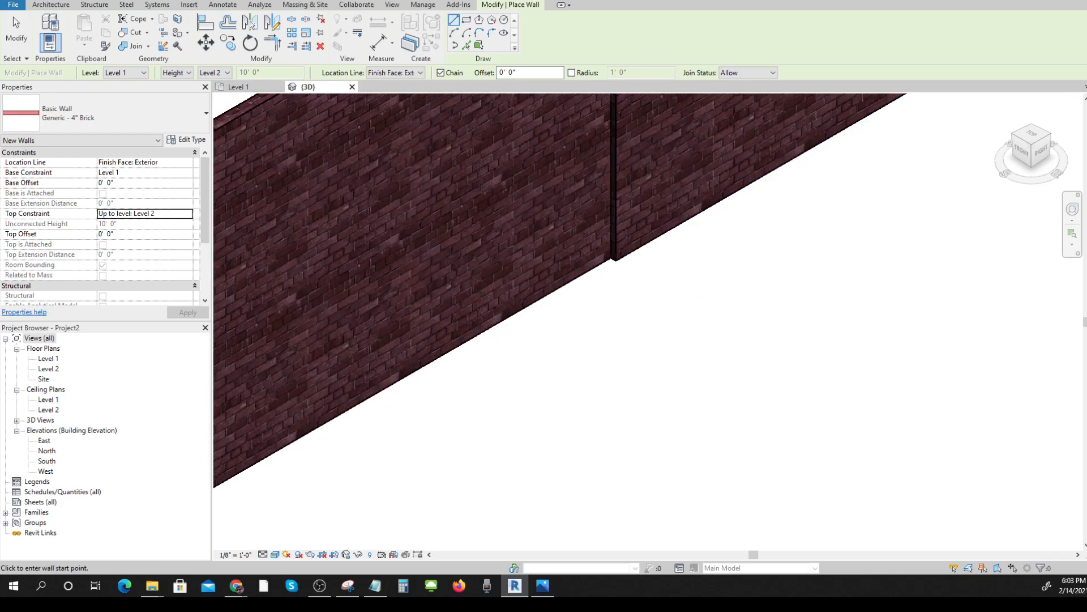
pyautogui.scroll(-2, 589, 306)
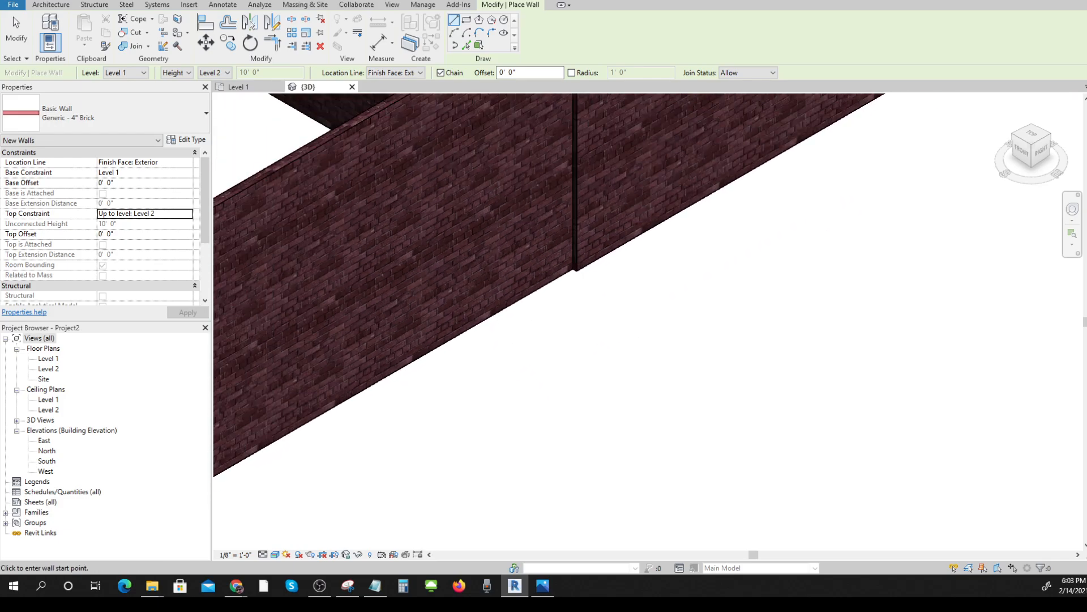
pyautogui.moveTo(589, 244); pyautogui.dragTo(589, 430, button='middle')
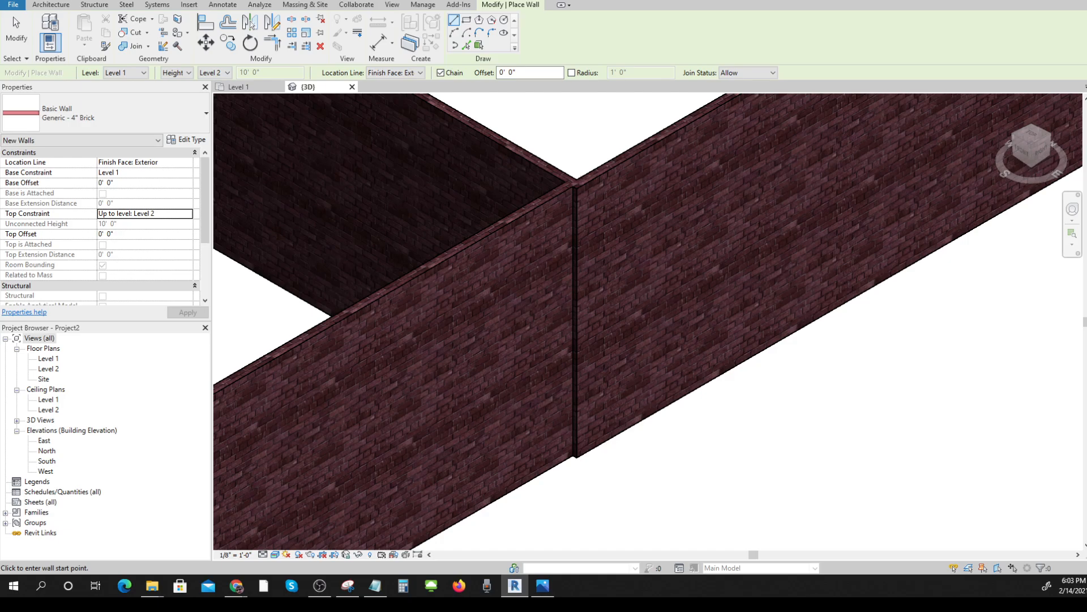
pyautogui.scroll(-4, 541, 368)
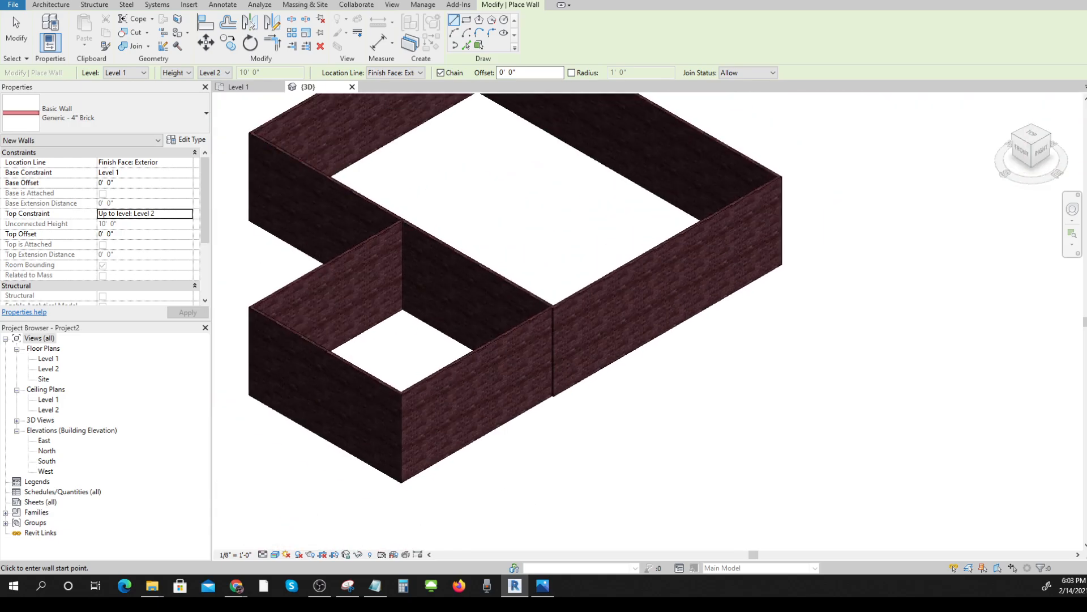
pyautogui.scroll(-2, 538, 407)
pyautogui.scroll(-1, 540, 423)
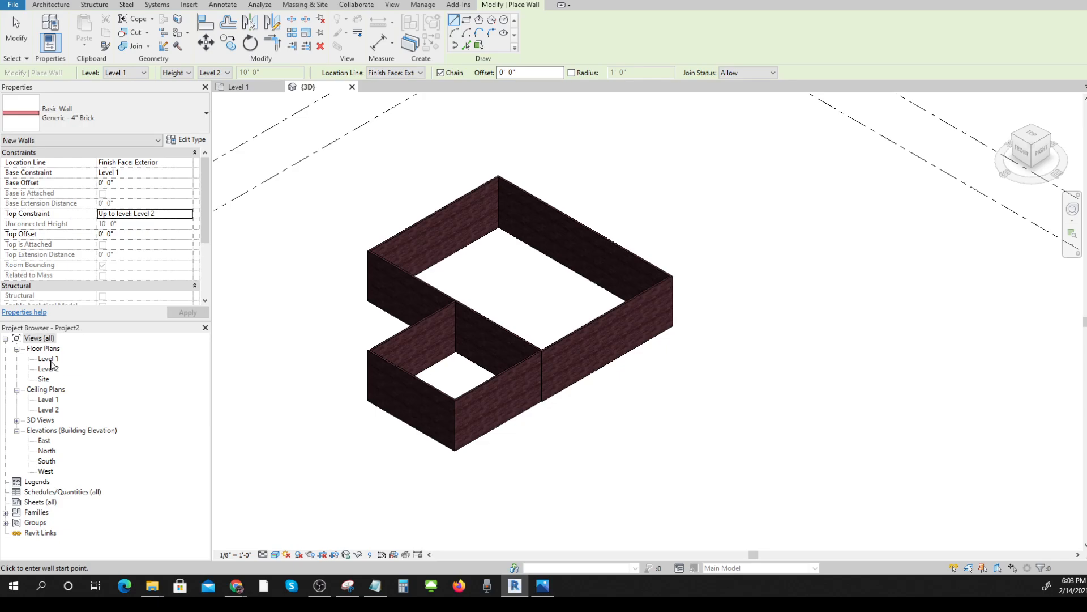
pyautogui.doubleClick(50, 359)
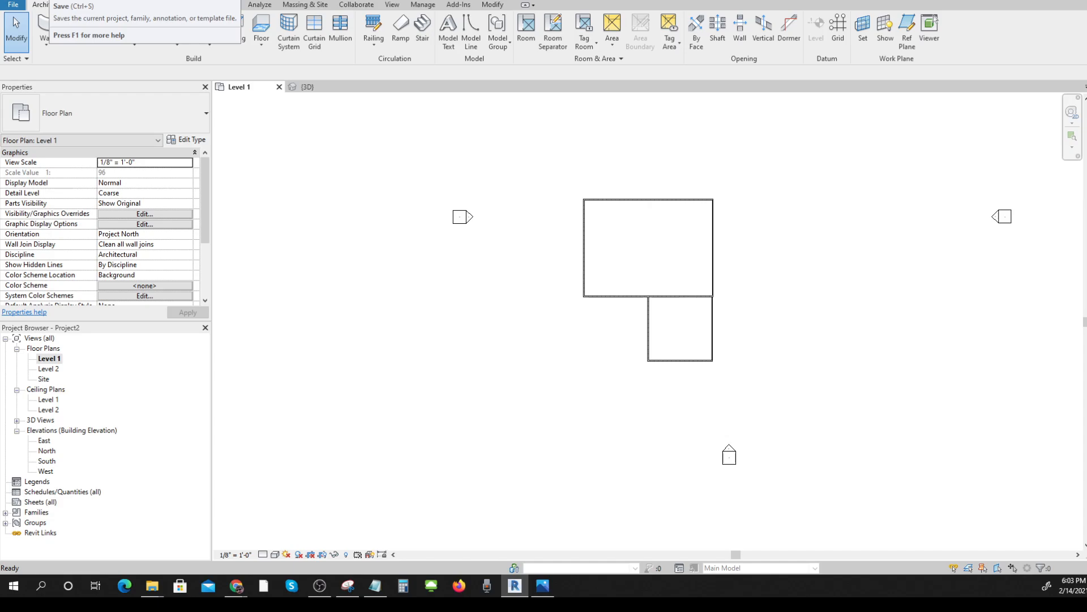
# - Save the project as "revit mass model week 5" in the Spring 2021 > DESGN 320 folder on the Data (D:) drive
pyautogui.click(43, 0)
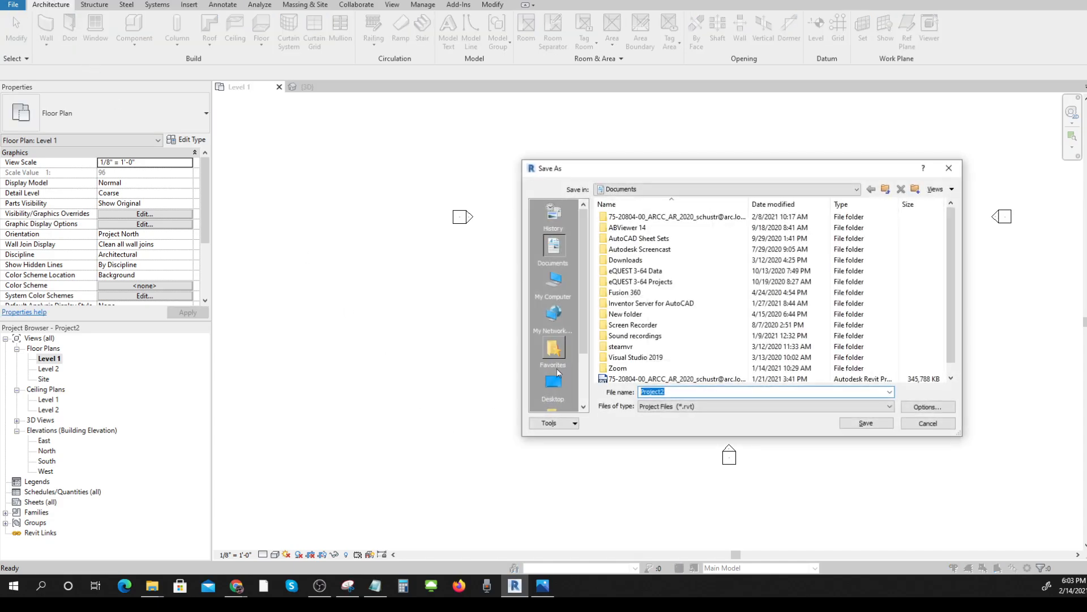
pyautogui.click(559, 287)
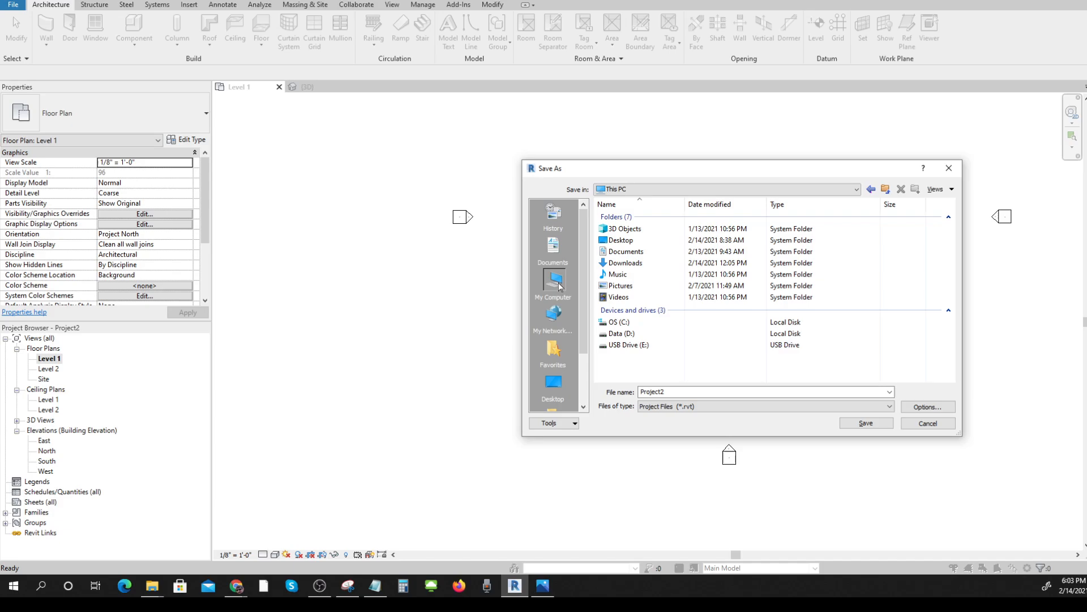
pyautogui.doubleClick(623, 334)
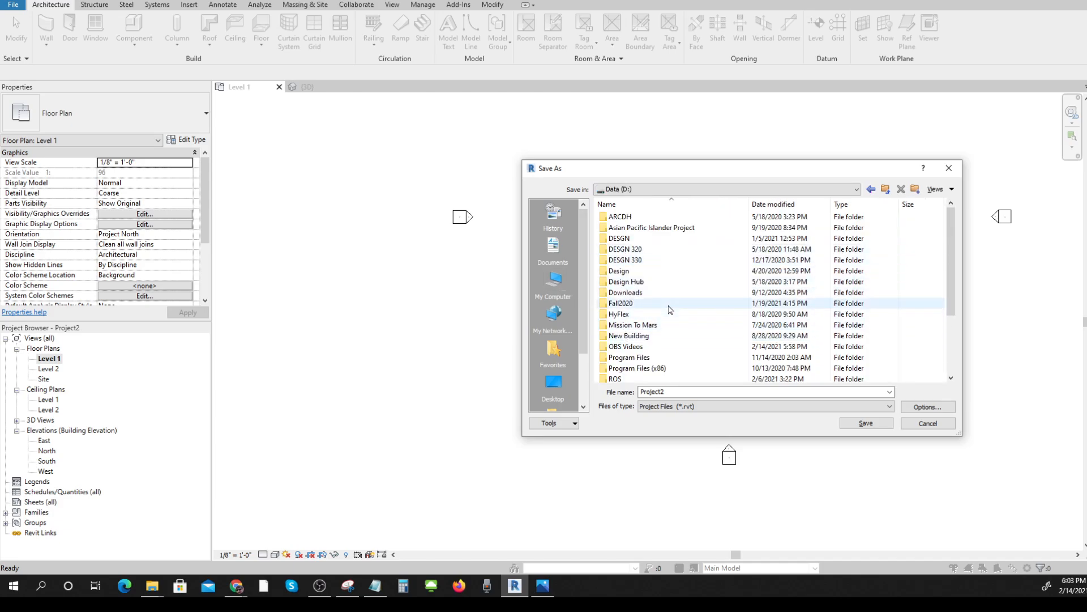
pyautogui.scroll(-3, 670, 309)
pyautogui.doubleClick(633, 316)
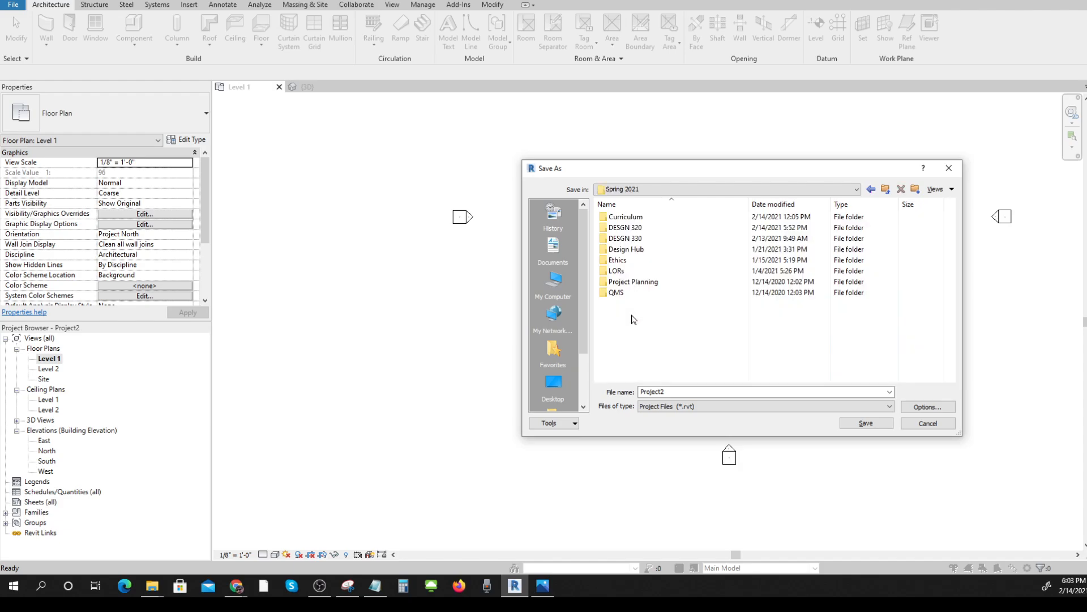
pyautogui.doubleClick(640, 229)
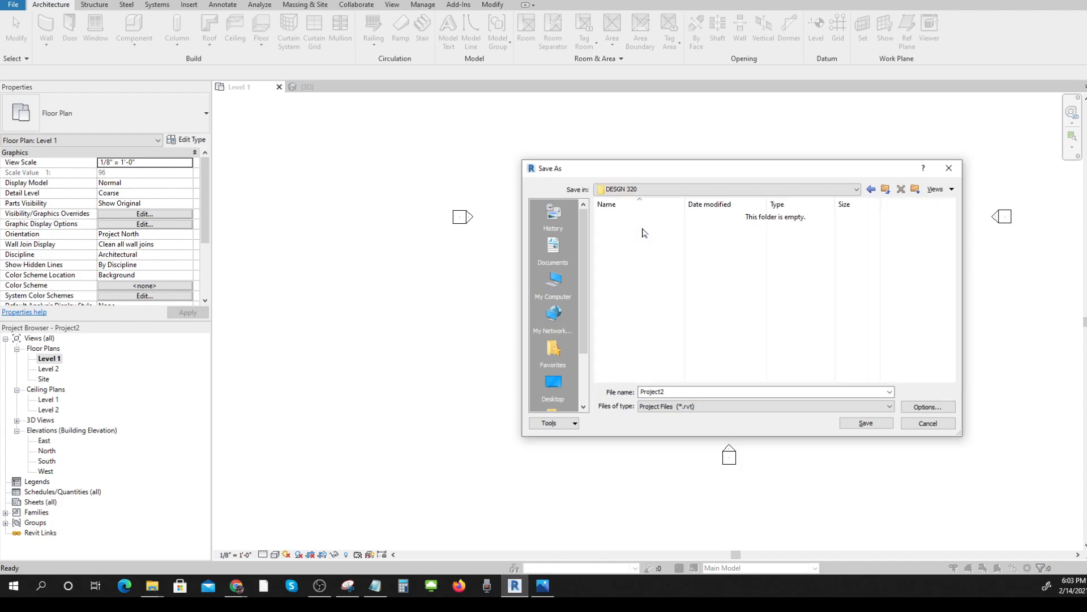
pyautogui.doubleClick(699, 390)
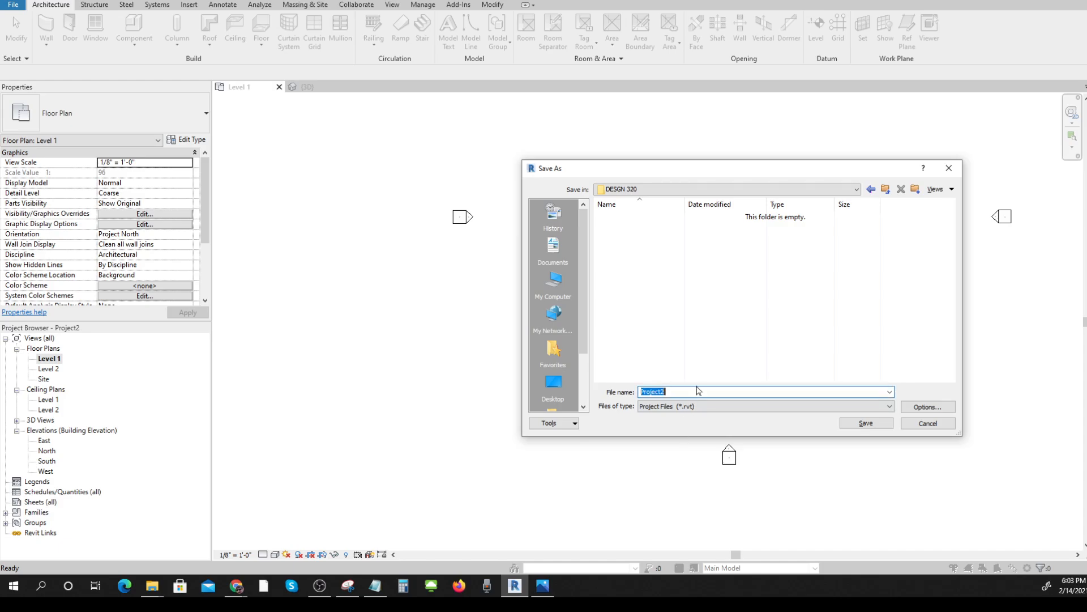
pyautogui.write('revit mass model week 5')
pyautogui.click(866, 423)
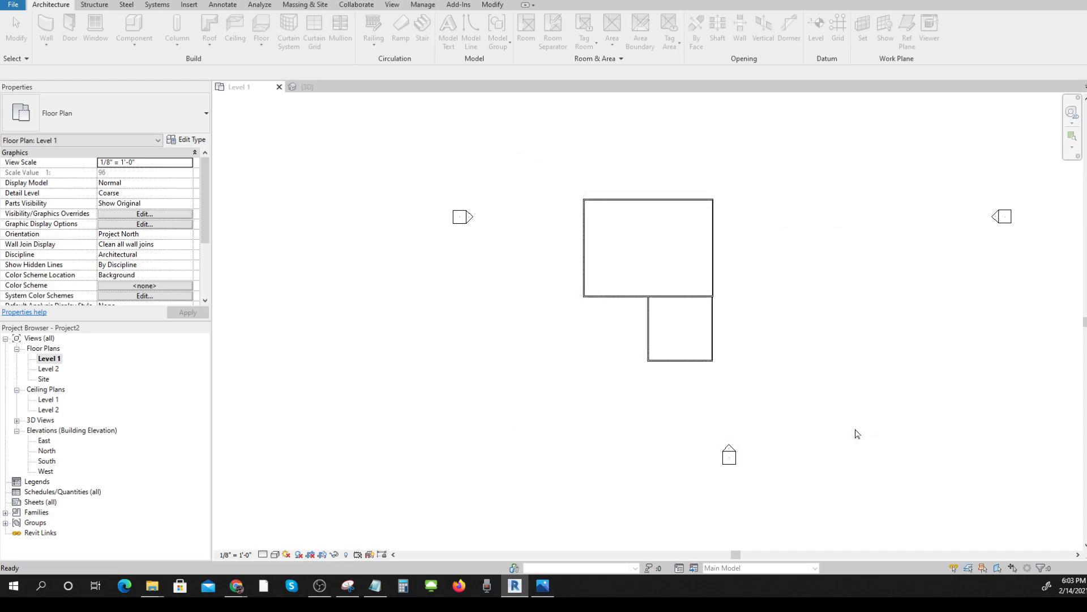